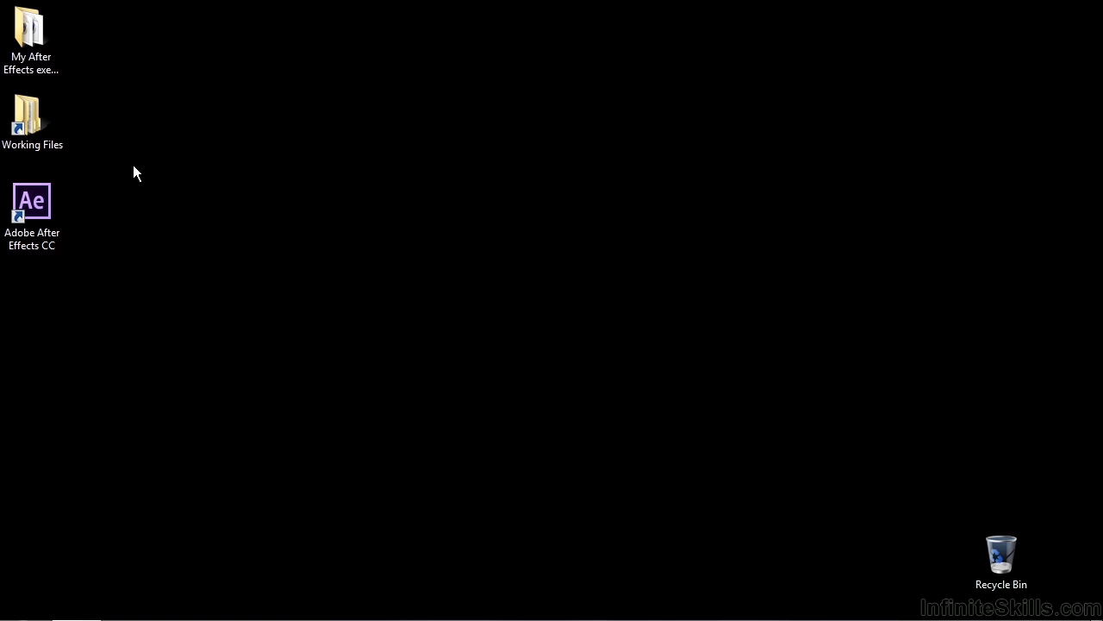
Open layers-c4d.aep from Working Files > After Effects projects.
double_click(33, 122)
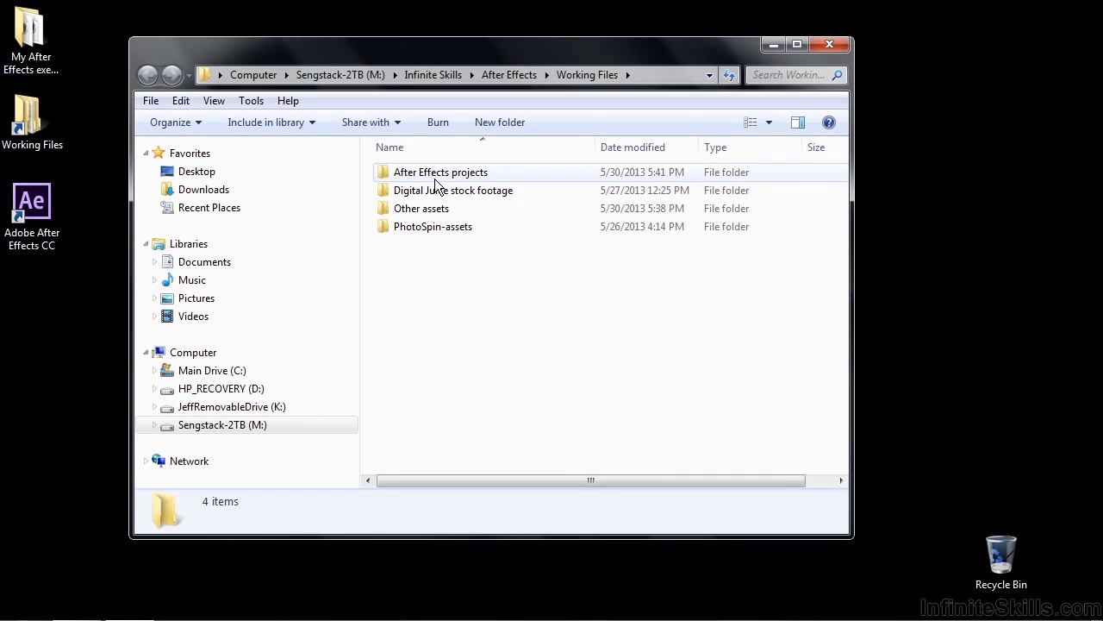
double_click(435, 177)
left_click_drag(841, 203, 843, 427)
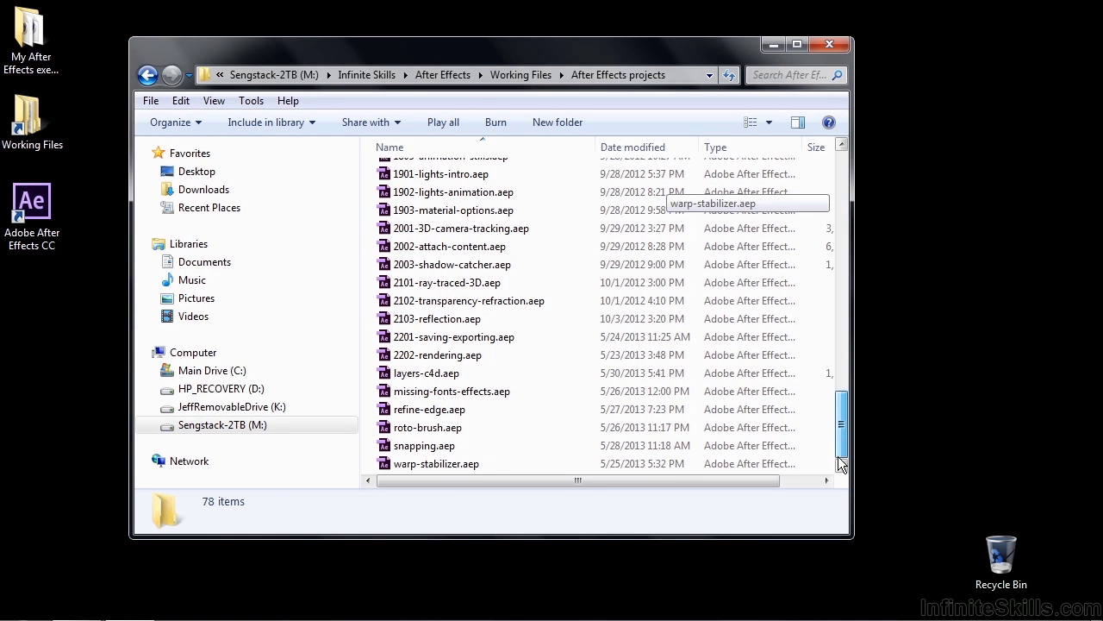
double_click(398, 376)
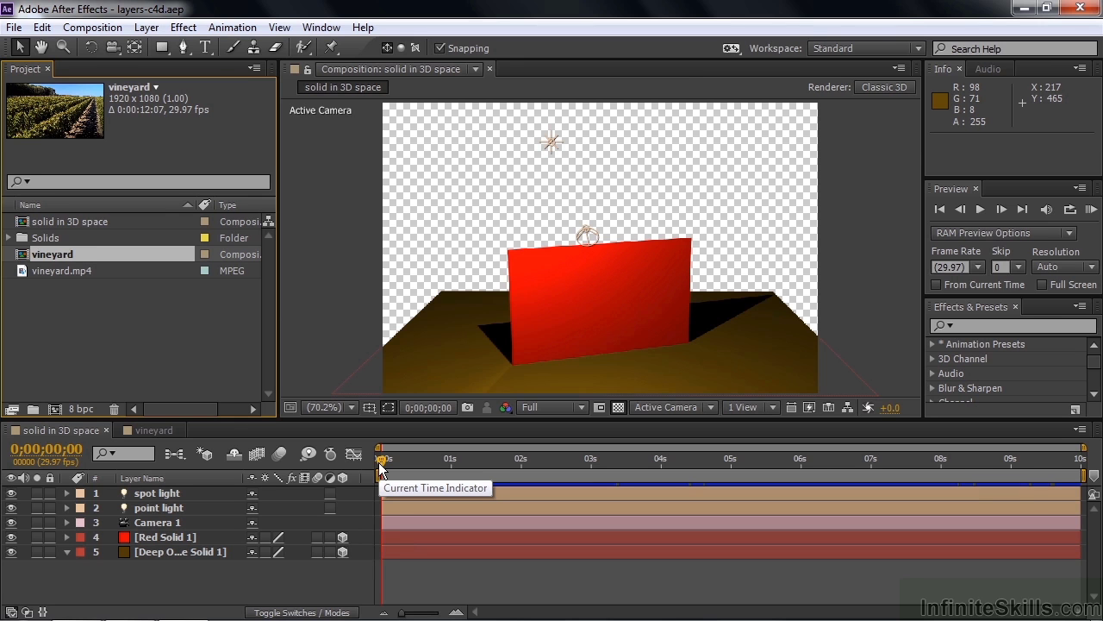
mouse_move(380, 466)
left_mouse_down()
mouse_move(566, 467)
mouse_move(382, 466)
left_mouse_up()
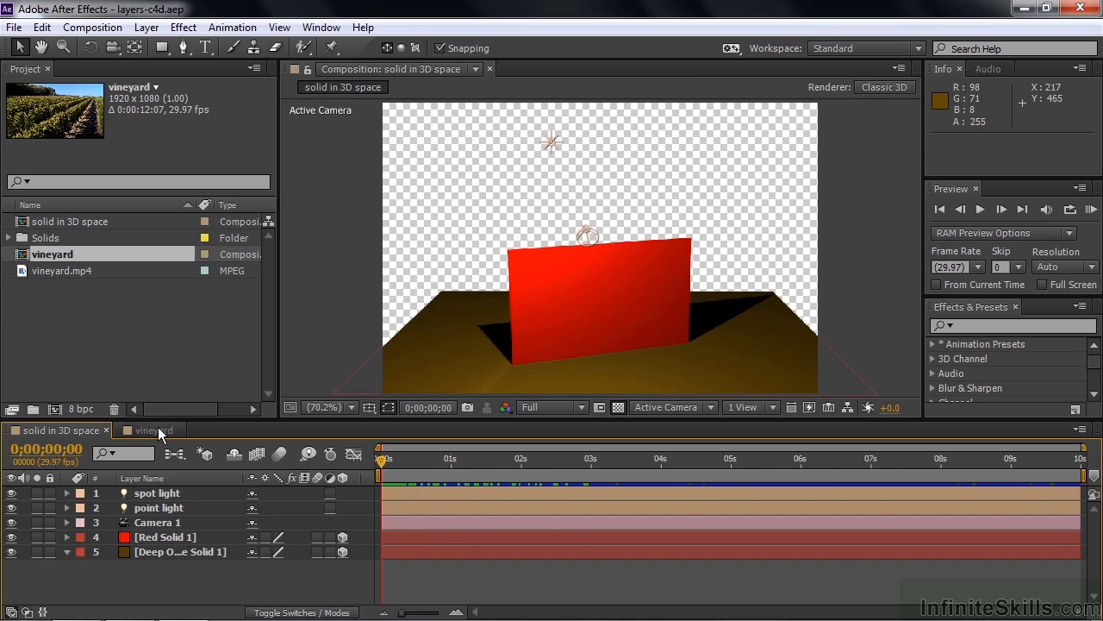
left_click(158, 431)
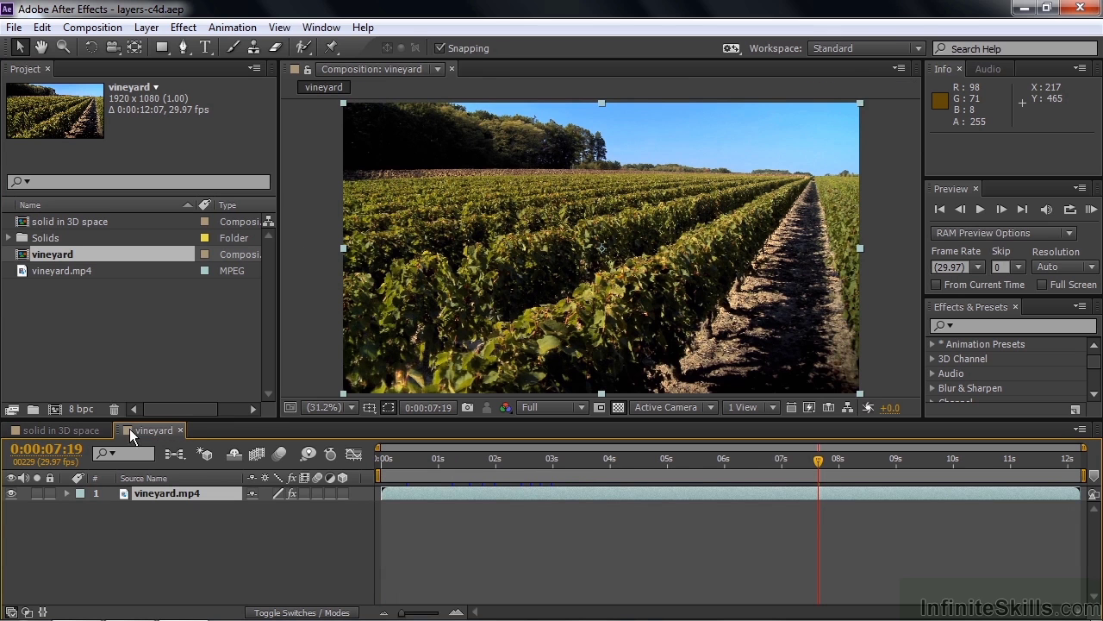
left_click(92, 428)
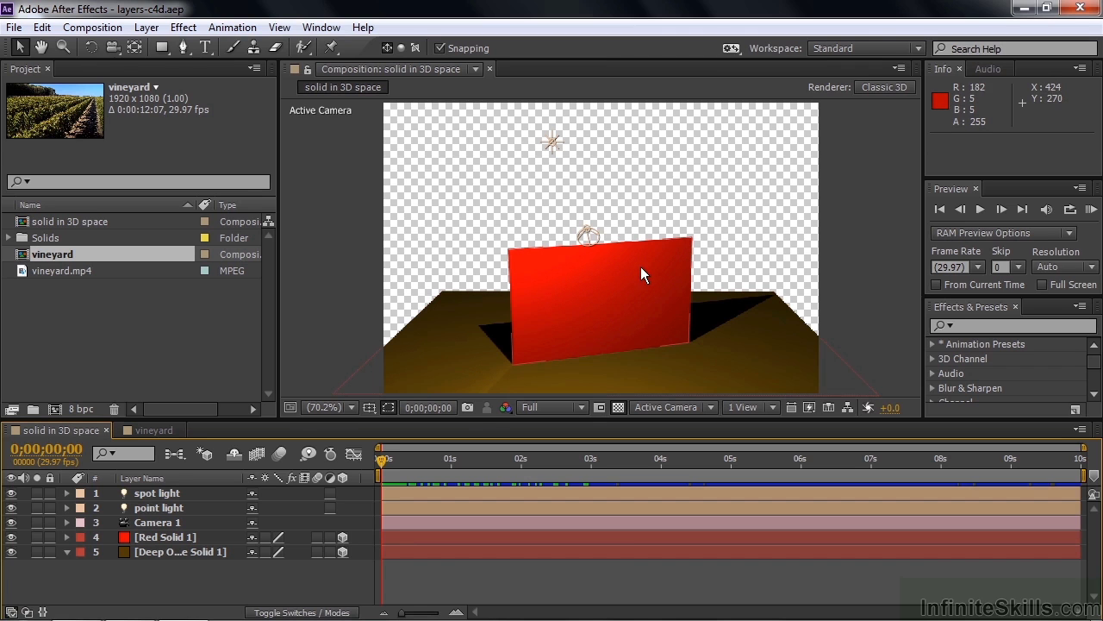
mouse_move(383, 461)
left_mouse_down()
mouse_move(1059, 470)
mouse_move(380, 453)
left_mouse_up()
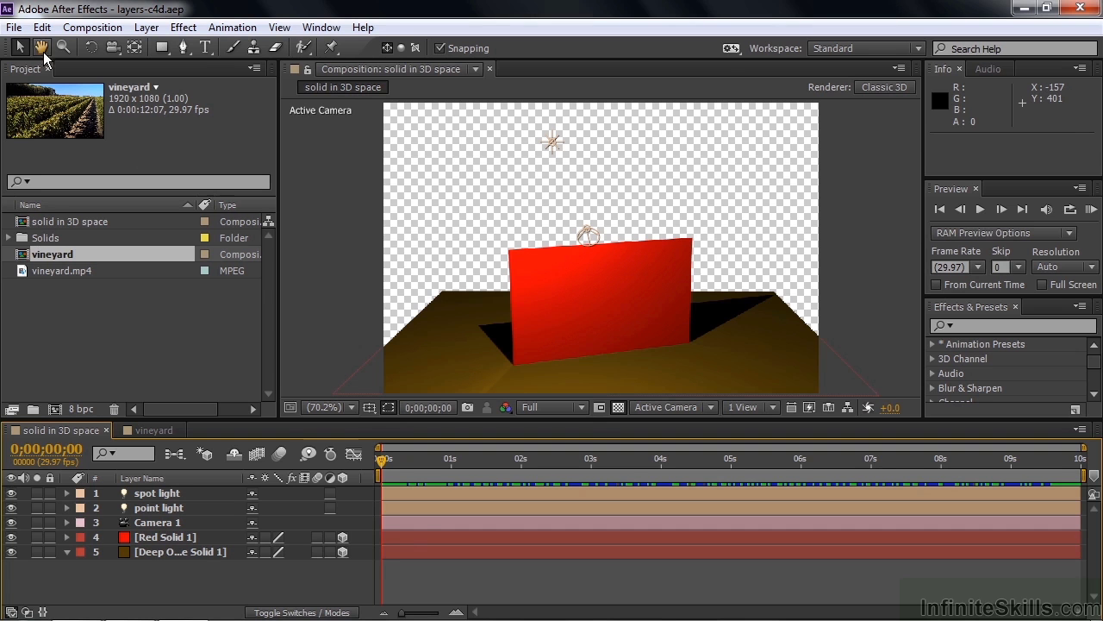
Export the composition with the MAXON CINEMA 4D Exporter as test.c4d.
left_click(14, 26)
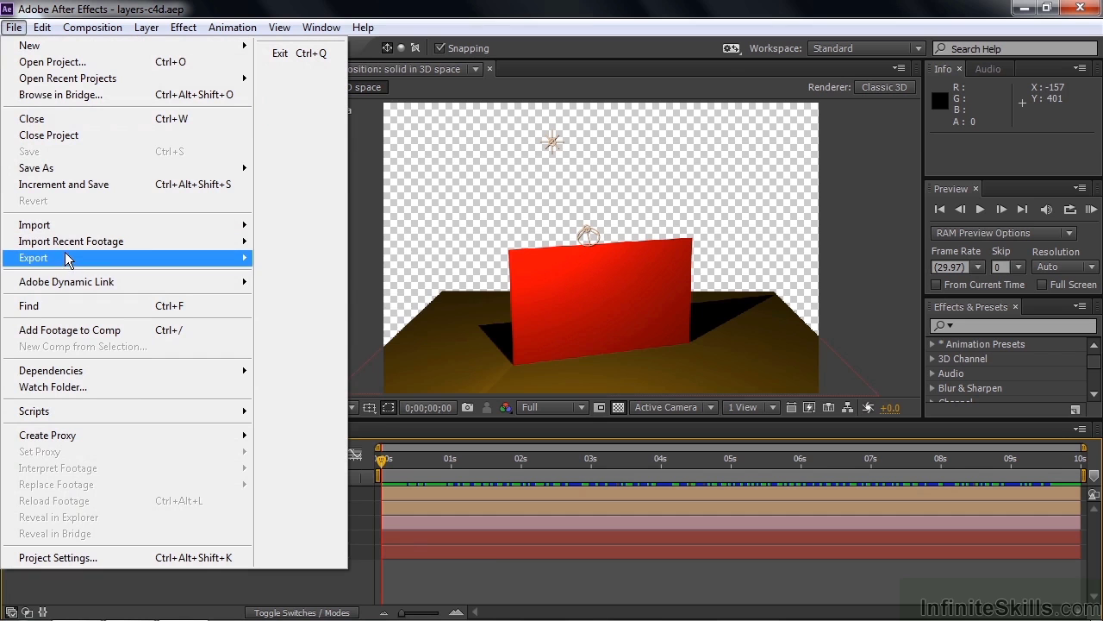
mouse_move(67, 259)
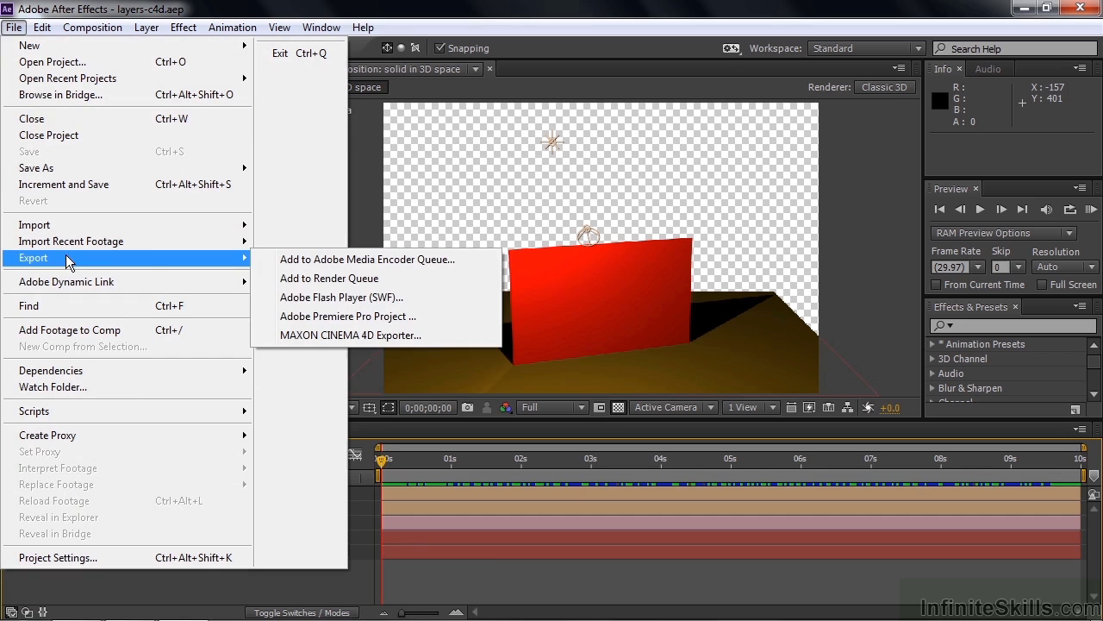
left_click(312, 336)
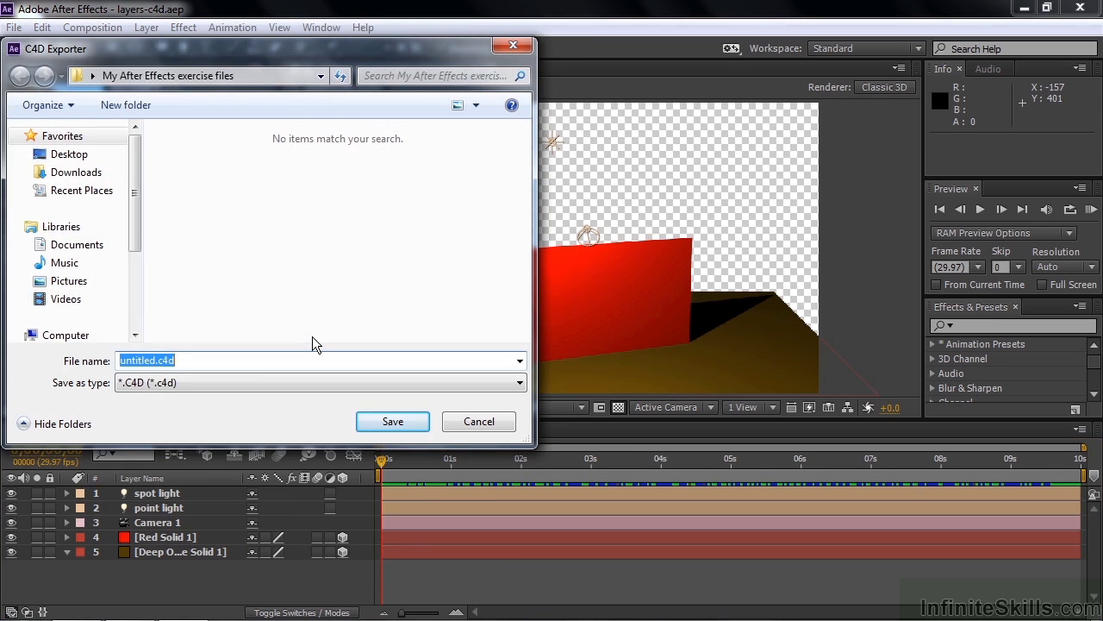
type("test")
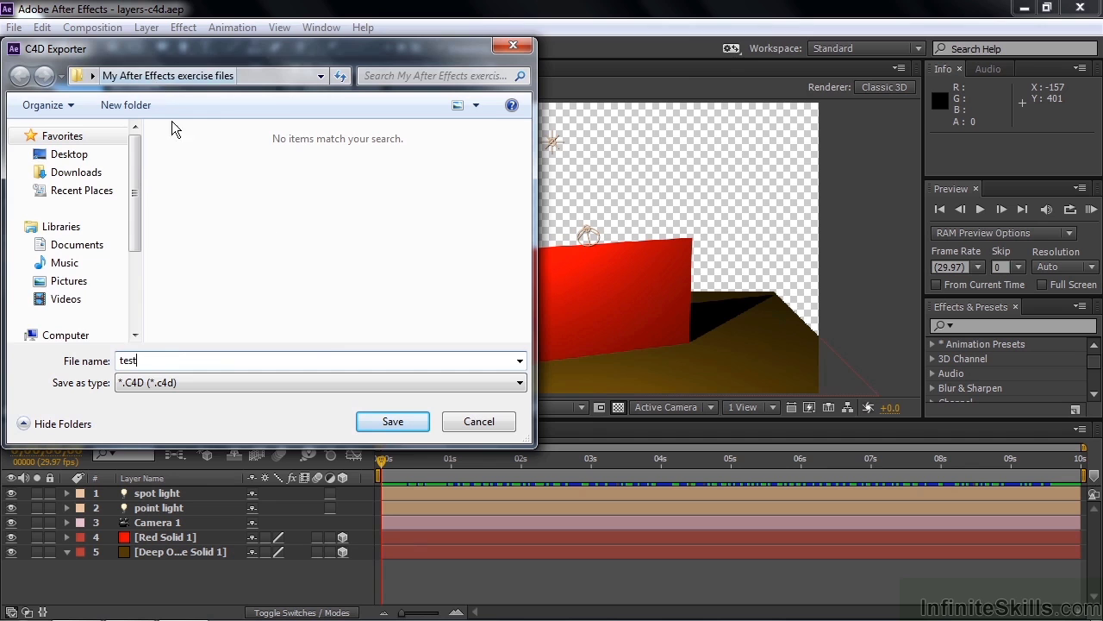
left_click(400, 420)
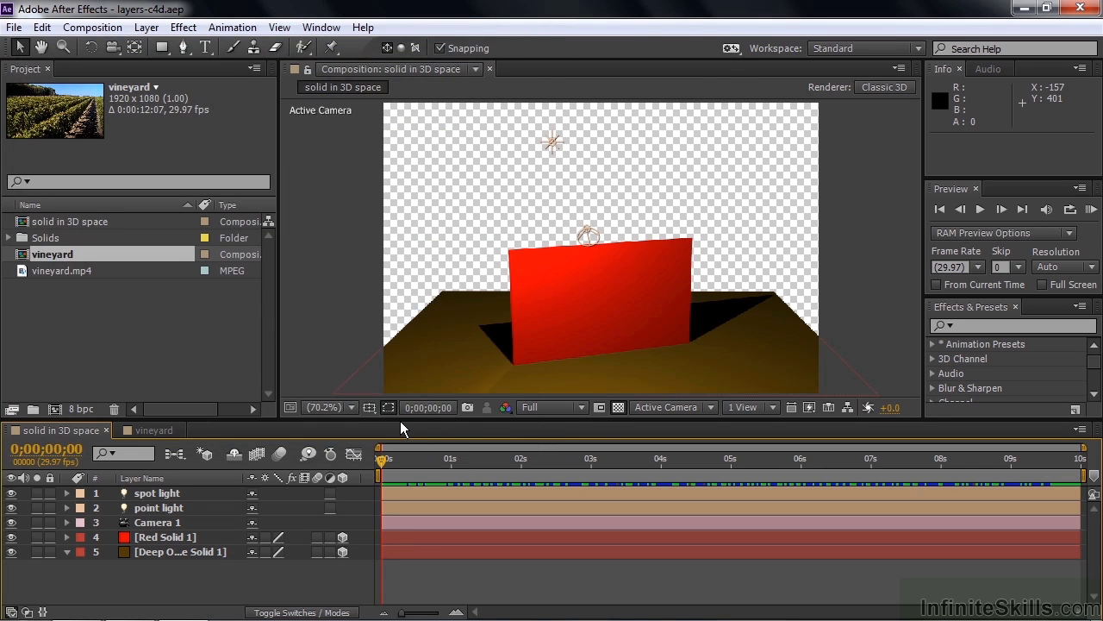
Import test.c4d into the project and open it in Cinema 4D via Edit Original.
double_click(109, 318)
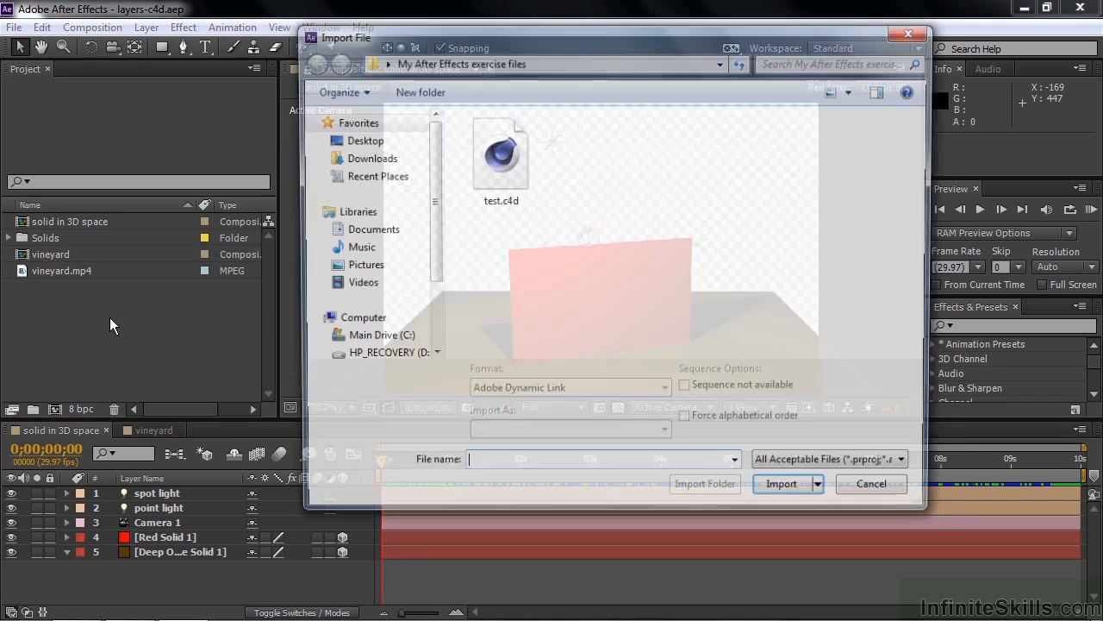
left_click(472, 155)
double_click(472, 154)
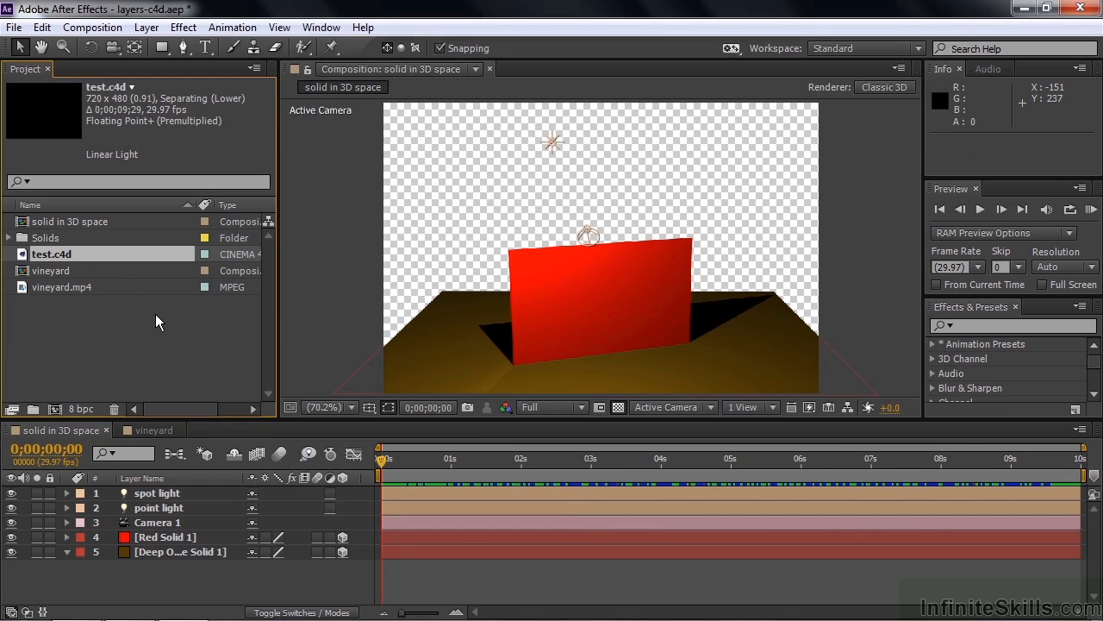
left_click(42, 26)
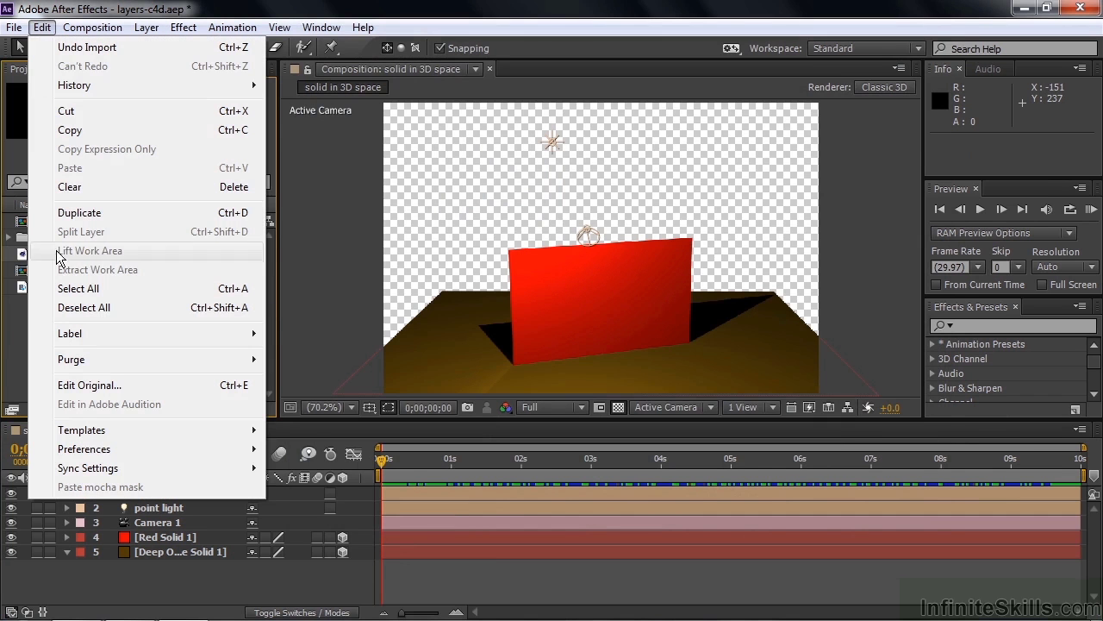
left_click(89, 385)
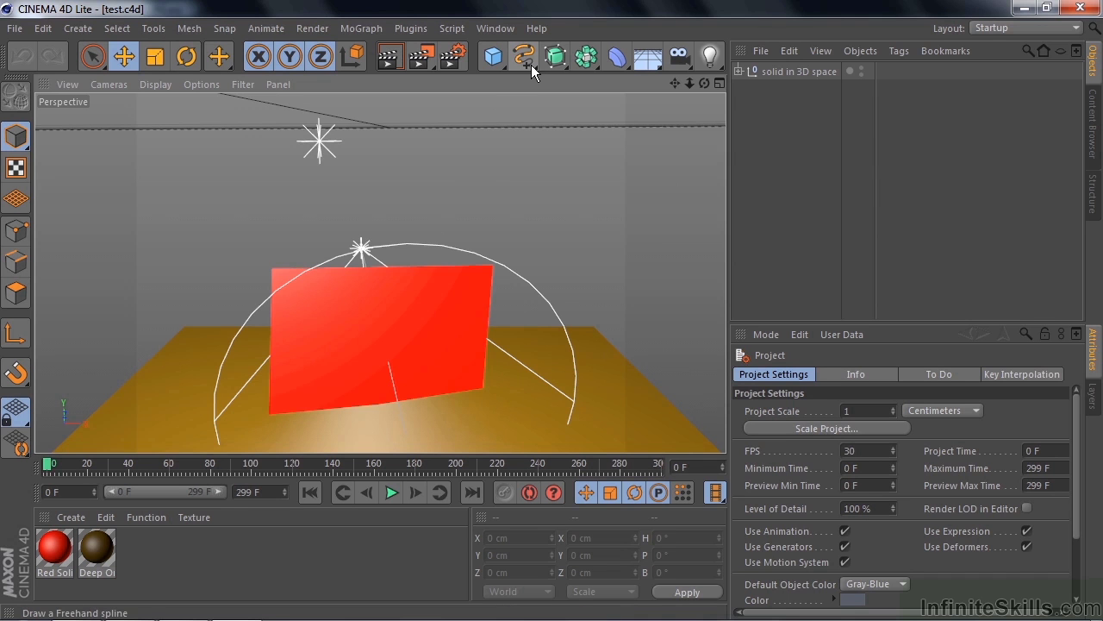
Add a Text spline and move it down toward the floor and forward.
left_click_drag(535, 66, 556, 210)
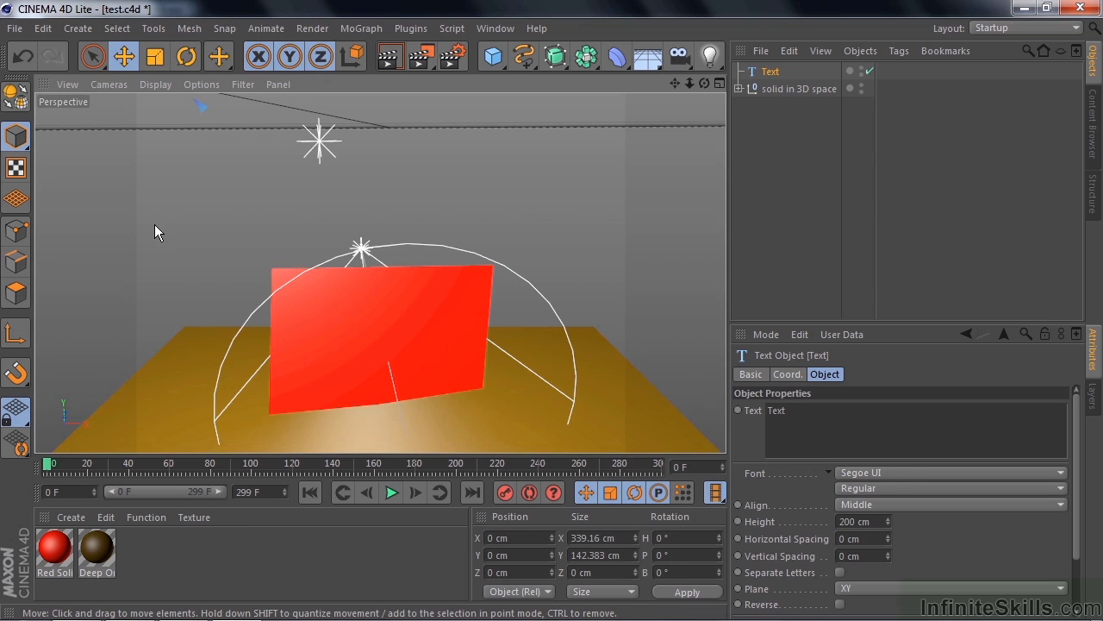
left_click_drag(154, 224, 88, 158, "alt")
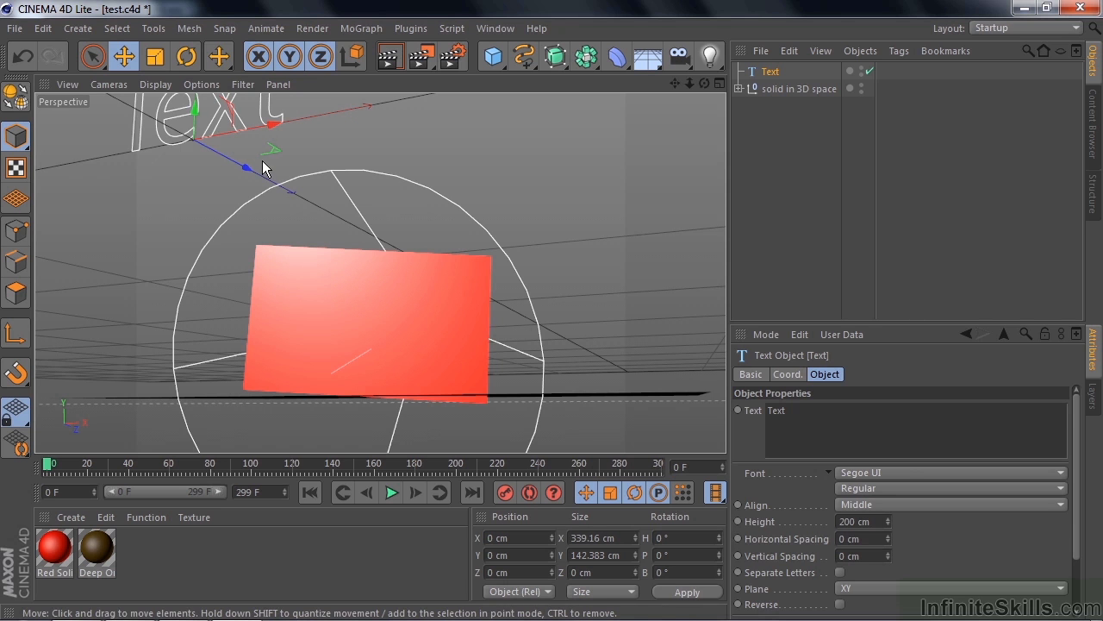
left_click_drag(196, 103, 444, 389)
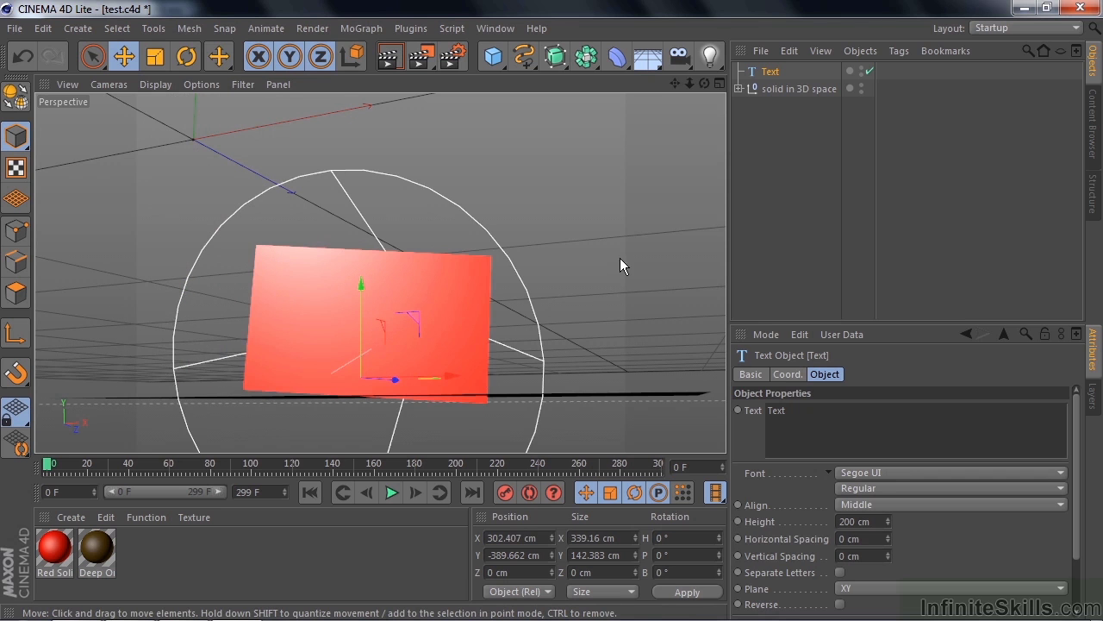
left_click_drag(619, 261, 388, 347, "alt")
left_click_drag(497, 357, 422, 373)
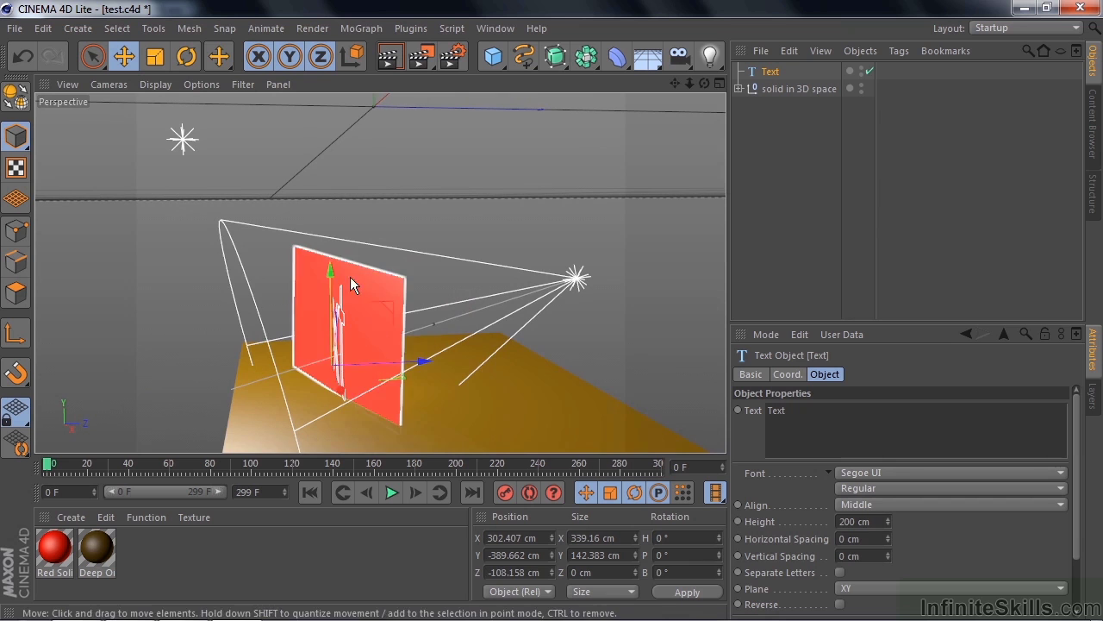
left_click_drag(327, 272, 349, 336)
Rotate the Text about 25 degrees and slide it just in front of the red solid.
left_click(186, 57)
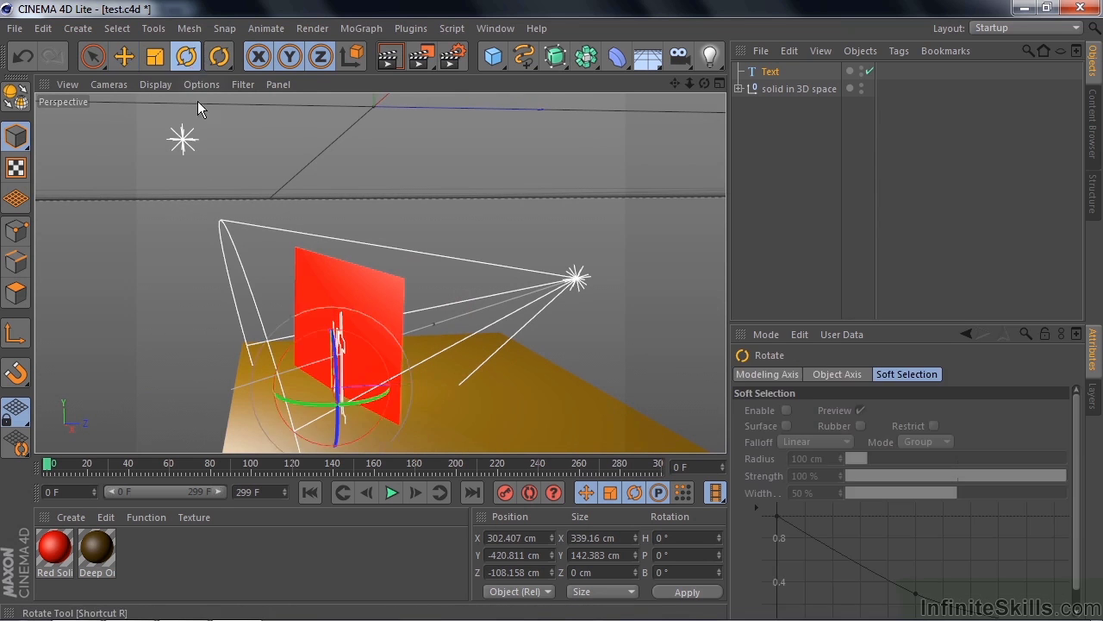
left_click_drag(314, 403, 344, 411)
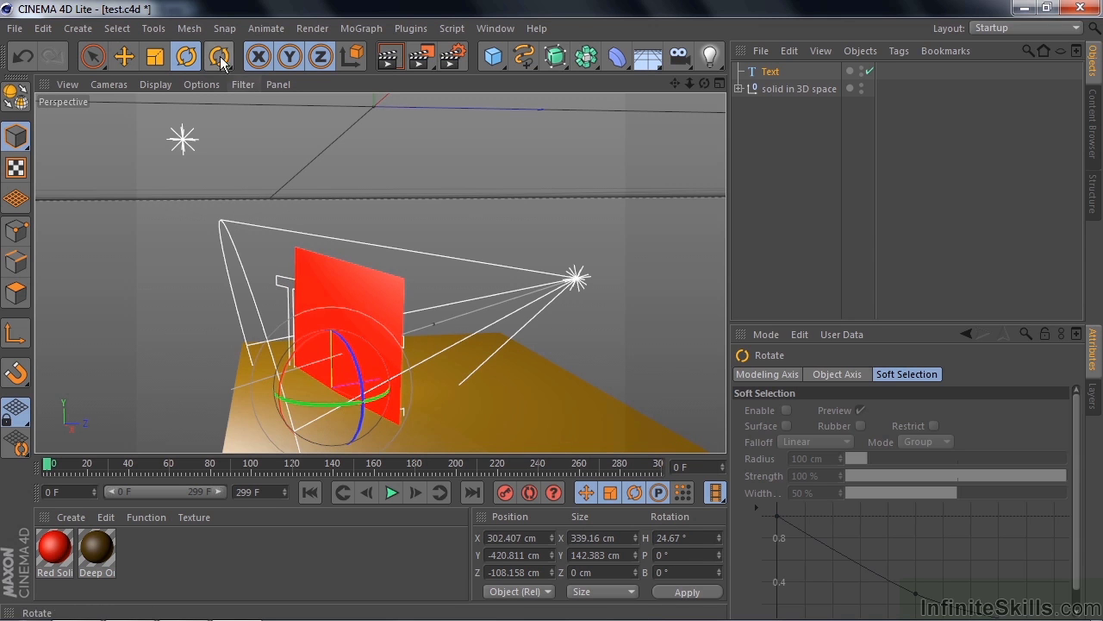
left_click(125, 57)
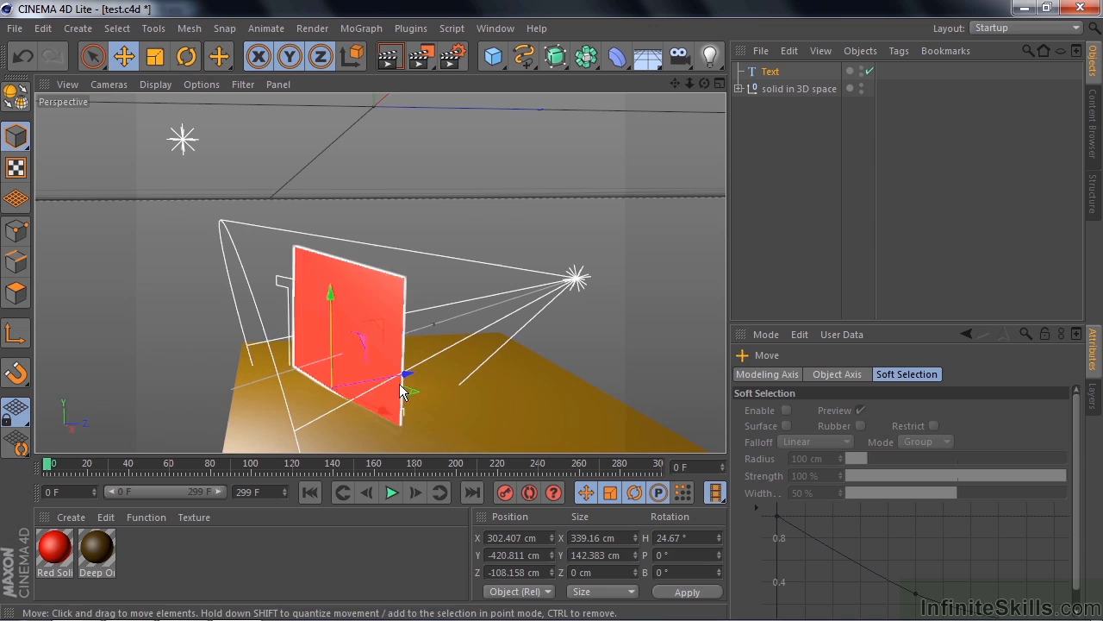
left_click_drag(407, 374, 391, 378)
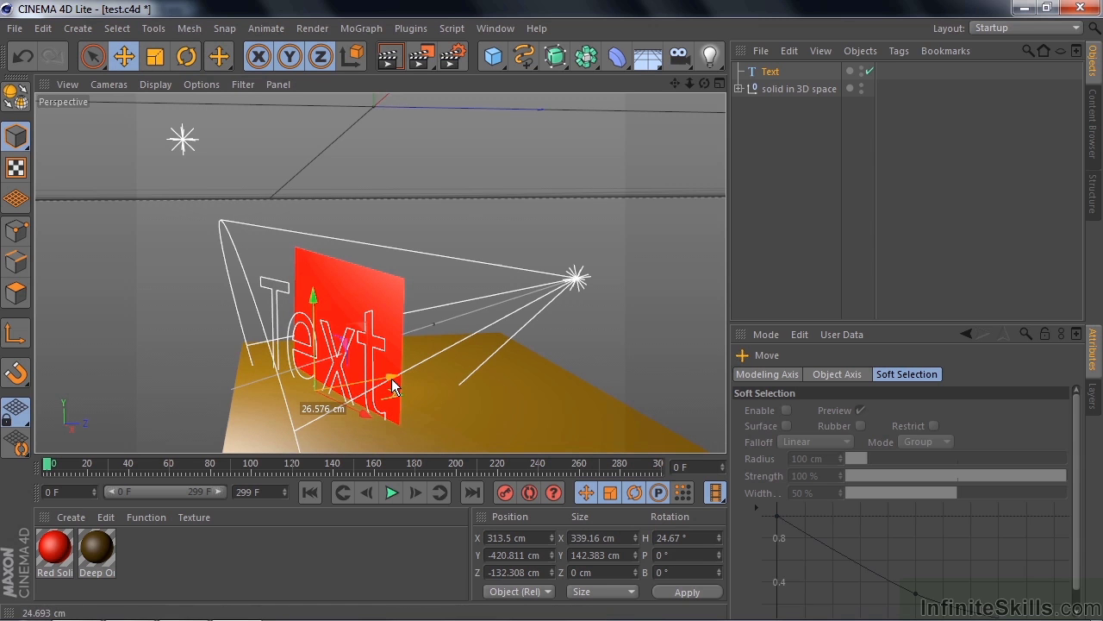
left_click_drag(316, 300, 316, 299)
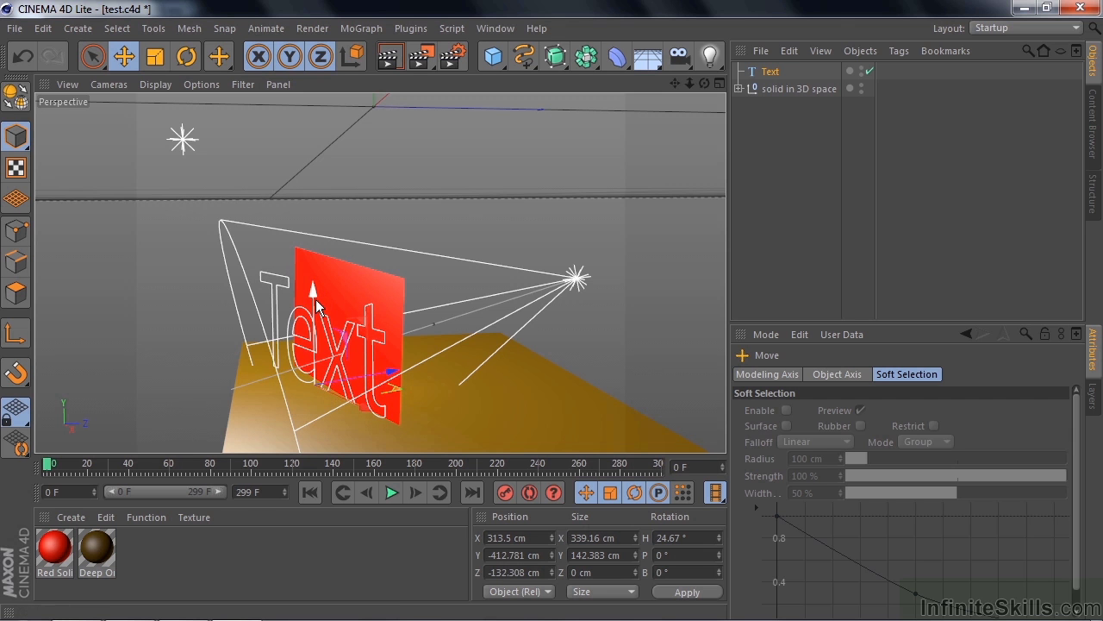
left_click_drag(261, 353, 231, 439, "alt")
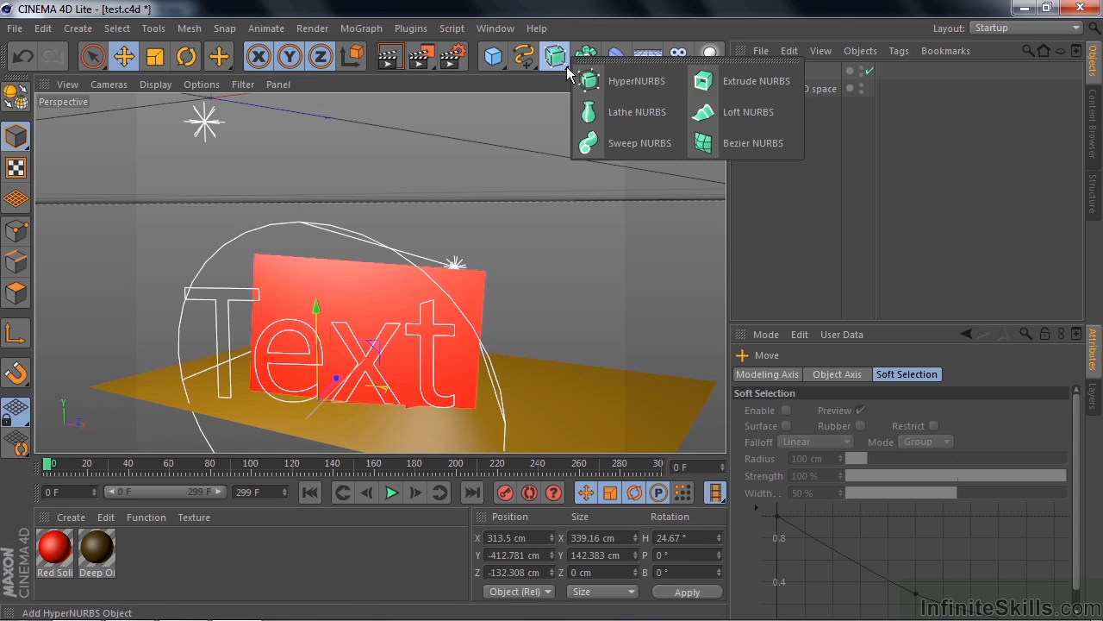
Add an Extrude NURBS and nest the Text spline inside it.
left_click(712, 83)
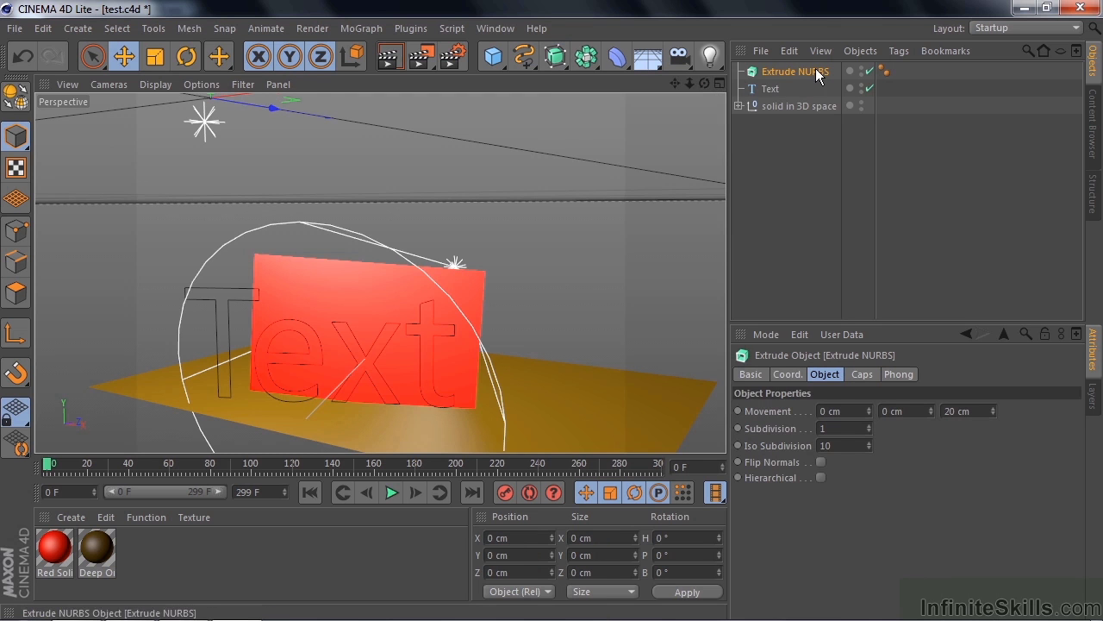
left_click_drag(780, 89, 787, 73)
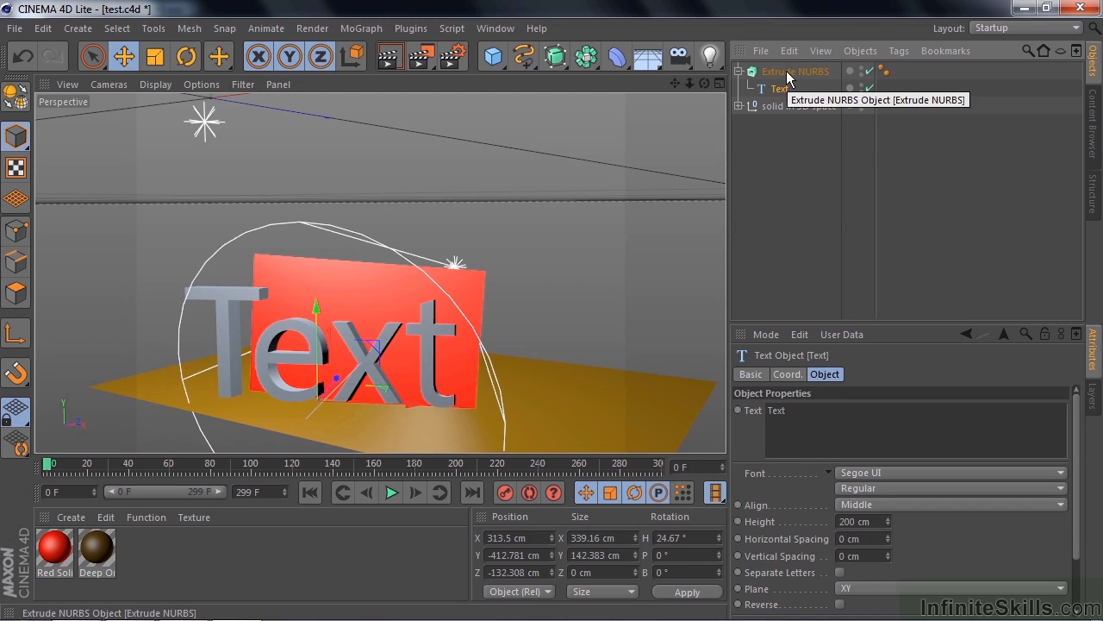
left_click(787, 73)
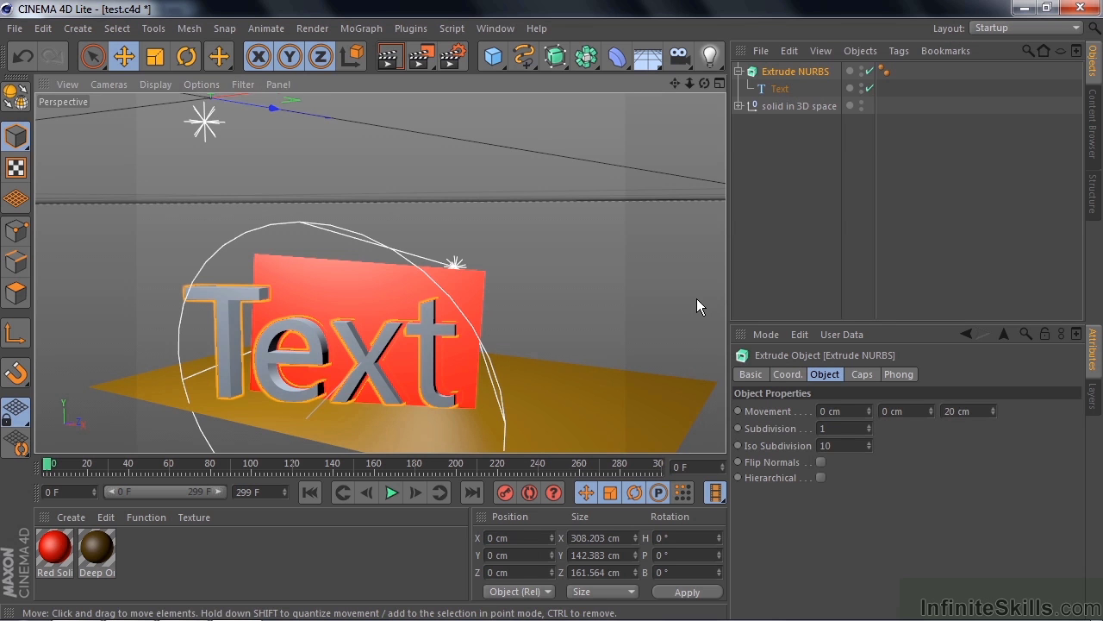
left_click_drag(697, 298, 445, 306, "alt")
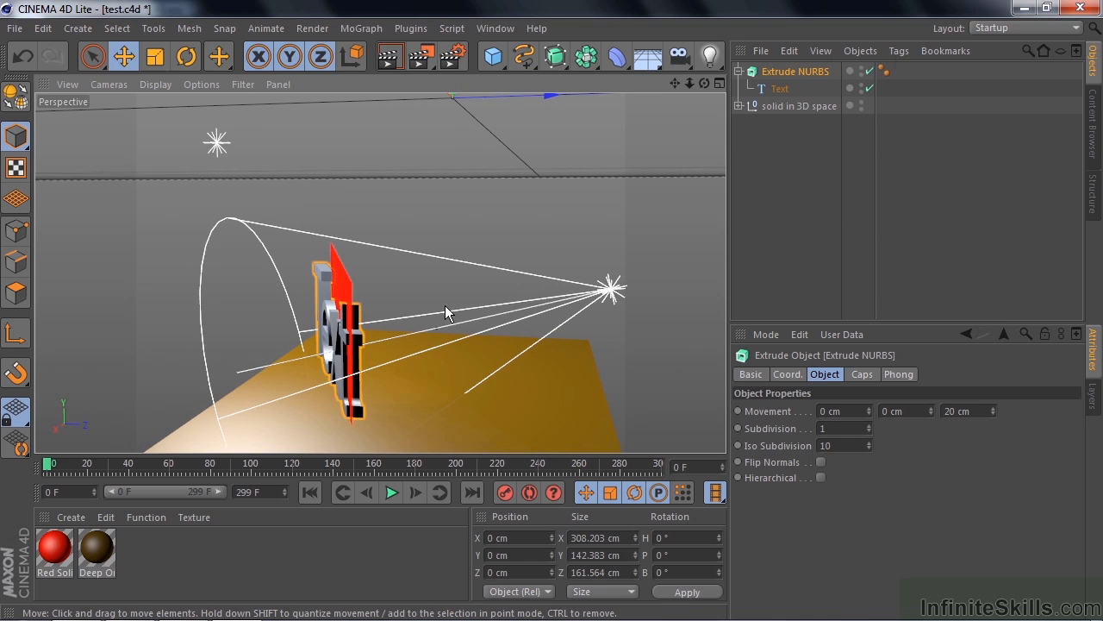
Hide Red Solid 1 and set the extrusion depth to 41 cm.
left_click(738, 105)
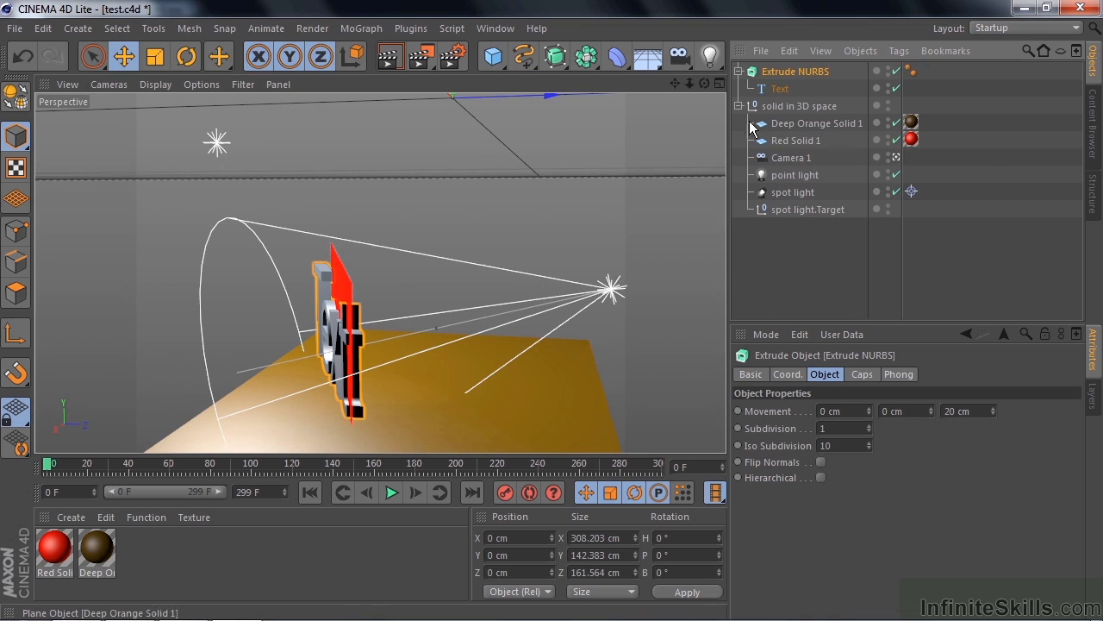
left_click(896, 141)
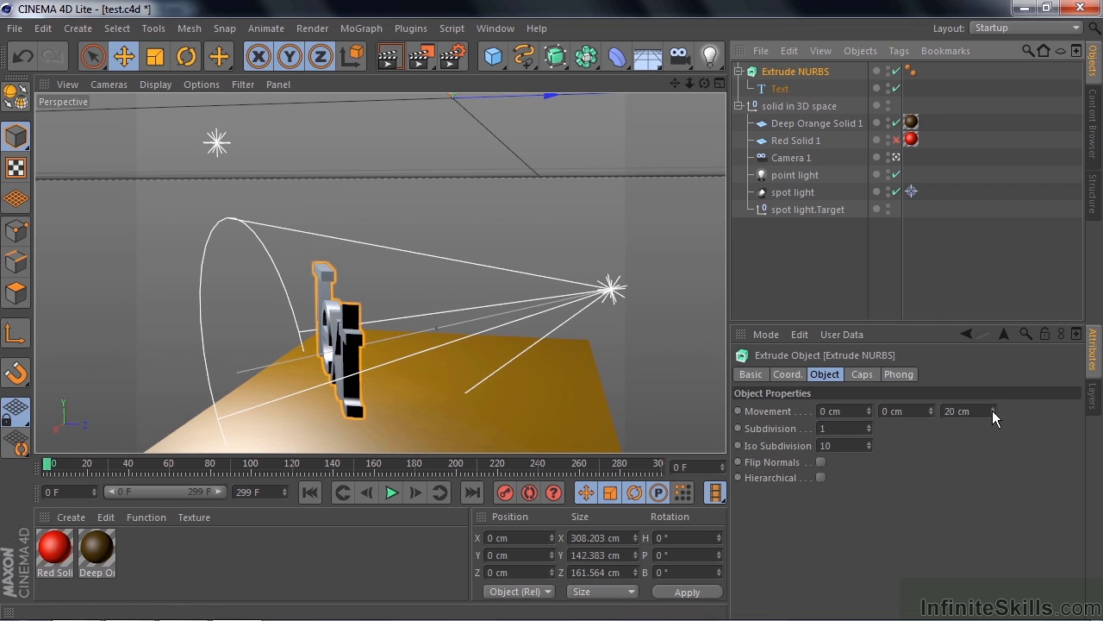
left_click_drag(992, 411, 992, 392)
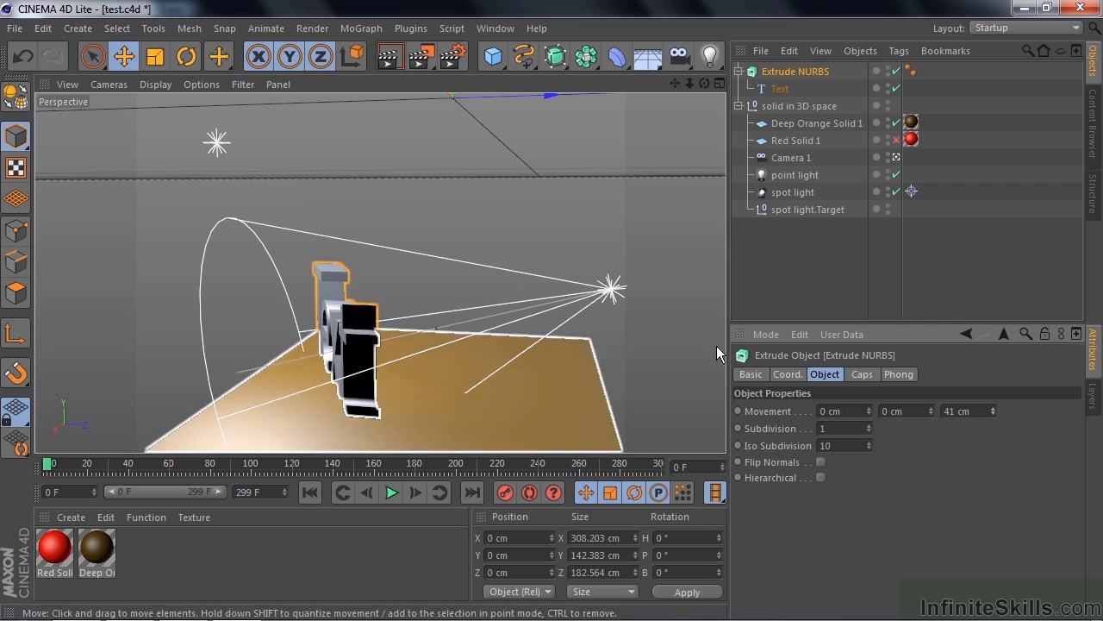
left_click_drag(137, 348, 438, 293, "alt")
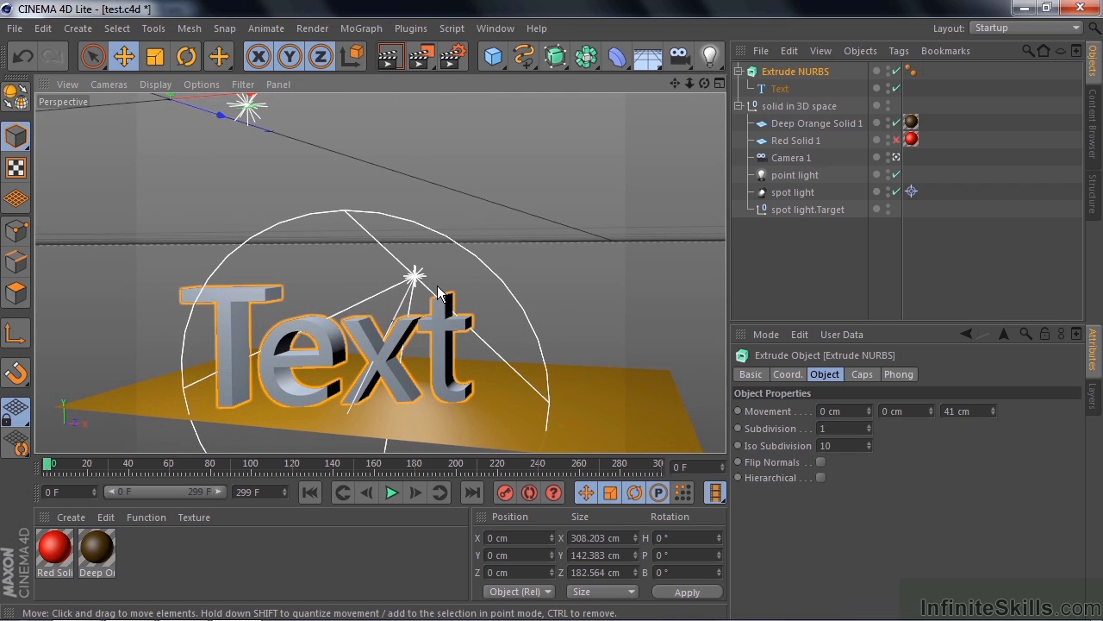
Load the Glass Simple Blue material from Presets > Lite > Materials > Glass.
left_click(1094, 121)
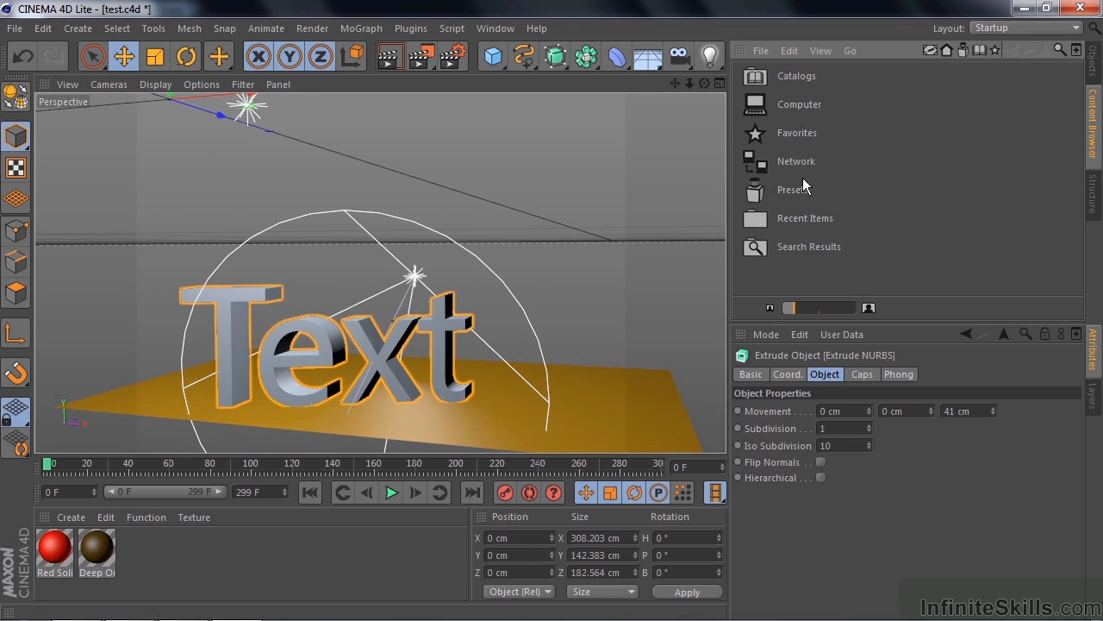
double_click(756, 189)
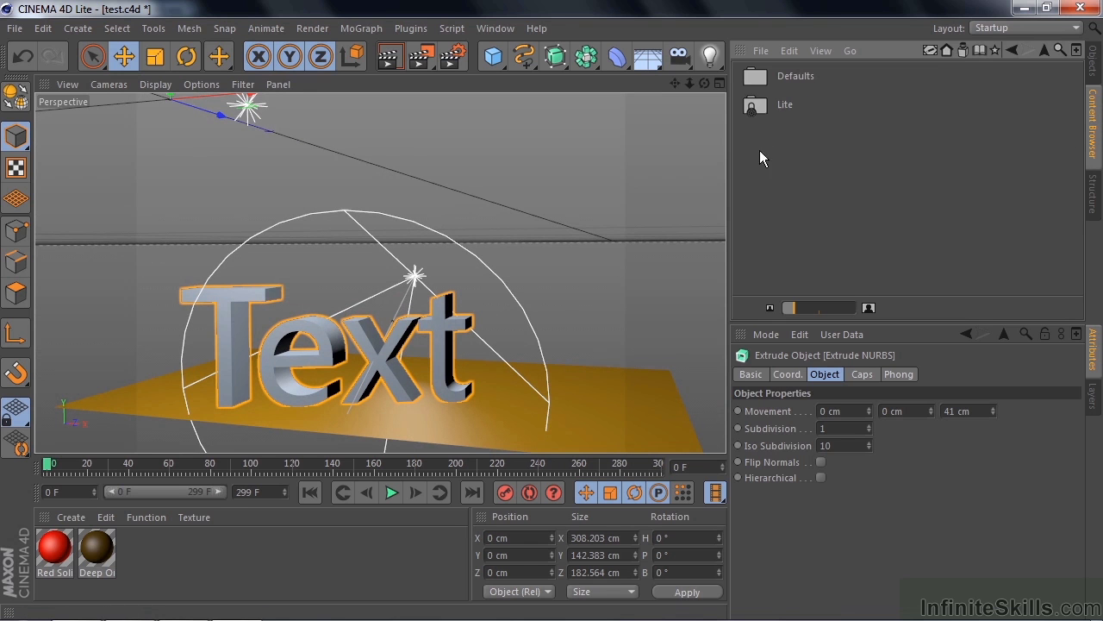
double_click(756, 105)
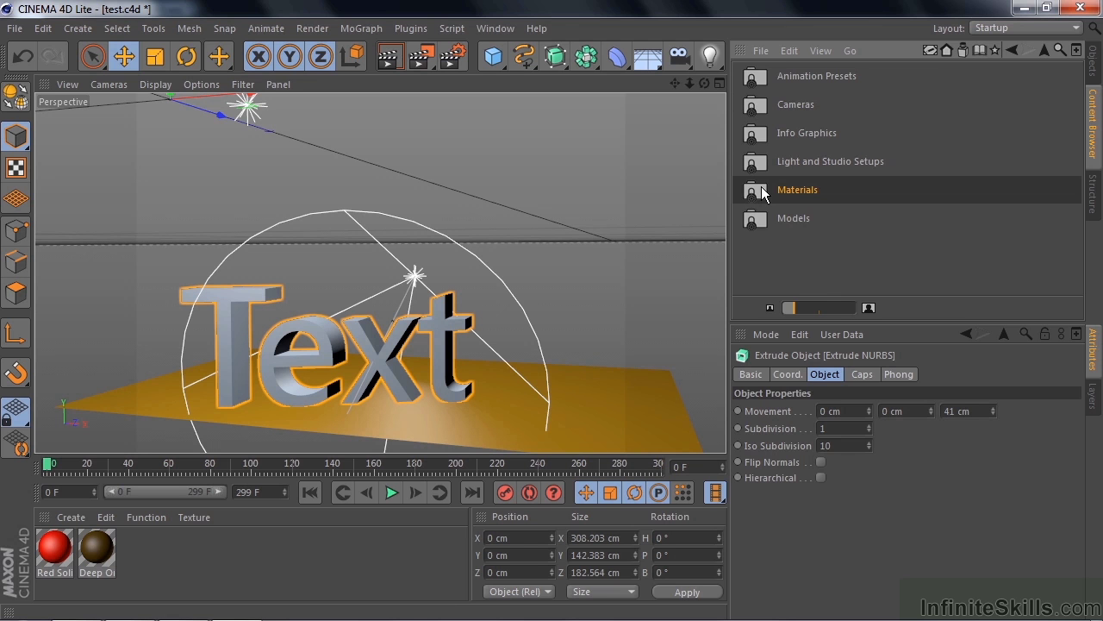
double_click(761, 188)
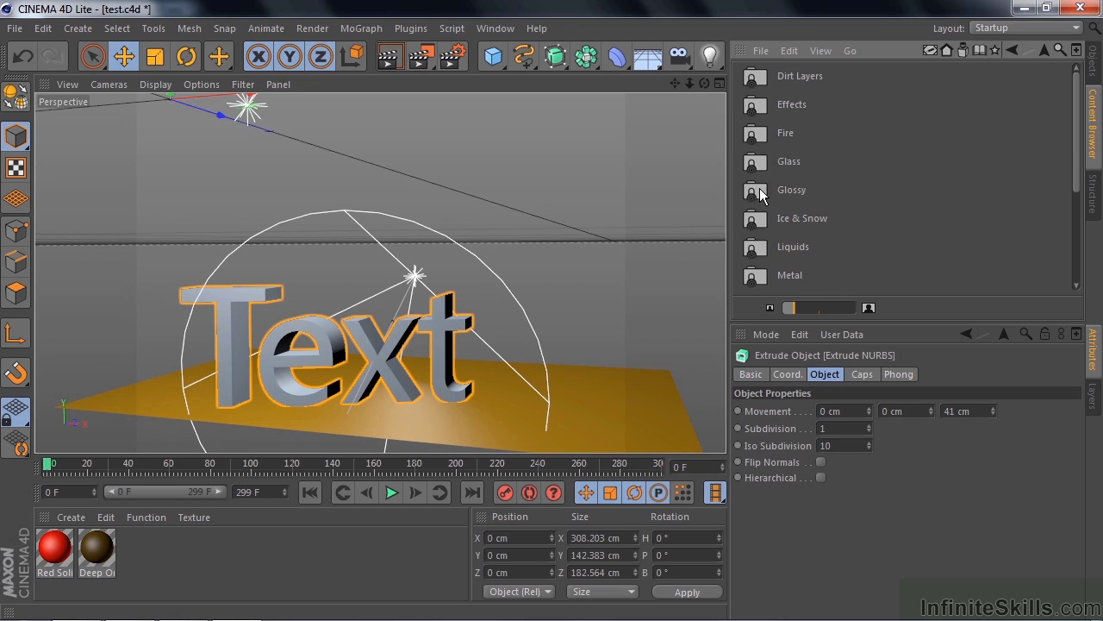
double_click(758, 162)
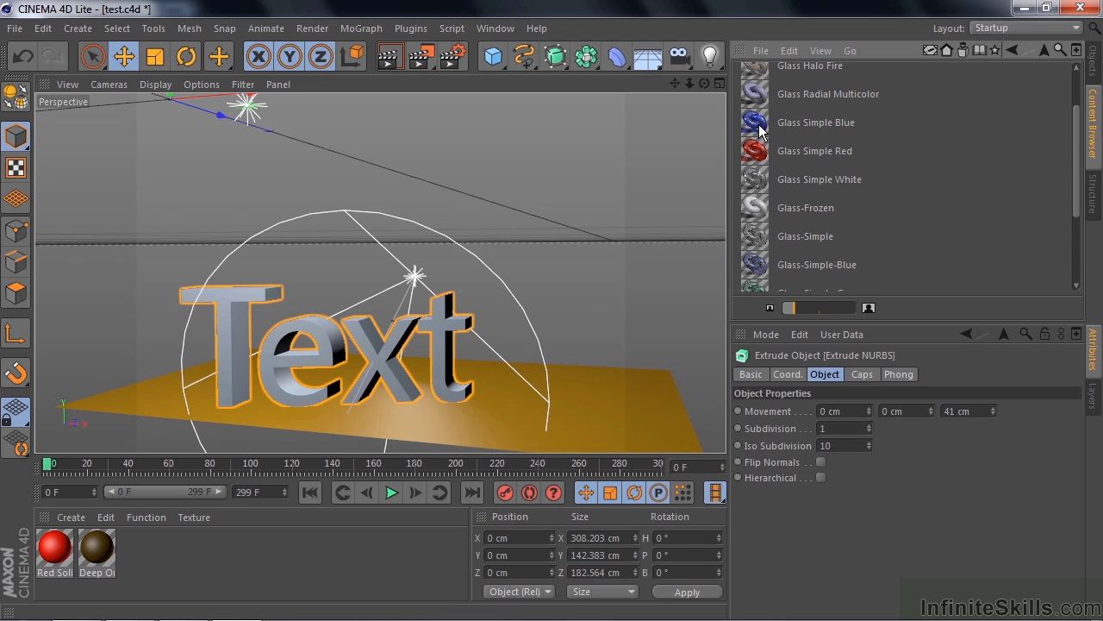
double_click(760, 128)
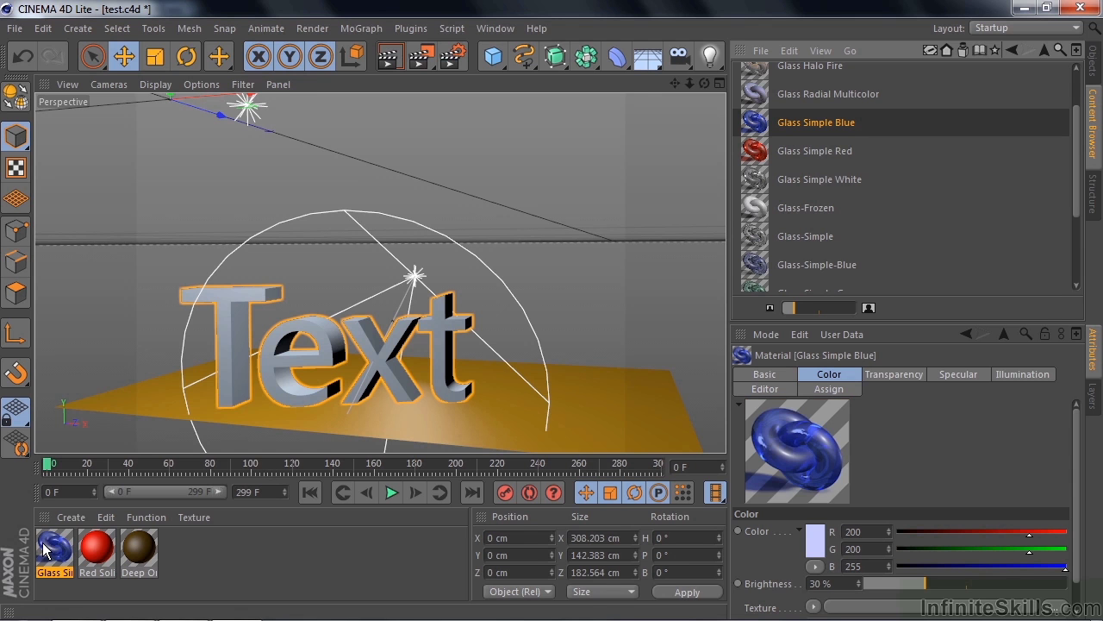
Apply Glass Simple Blue to the Extrude NURBS, render a preview, and save test.c4d.
left_click(1093, 61)
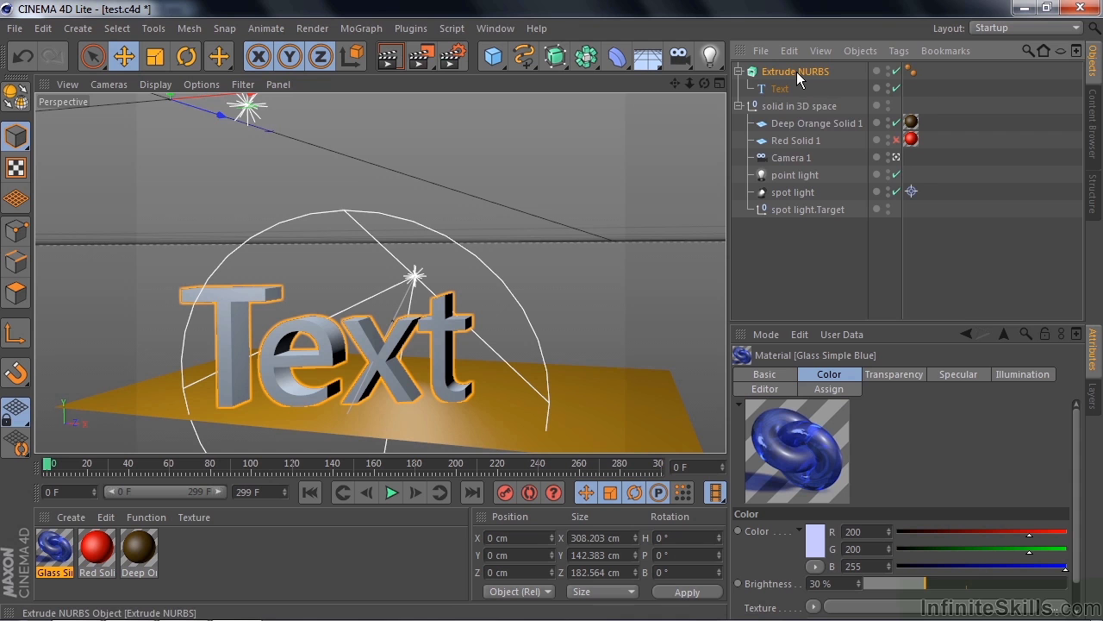
left_click_drag(57, 555, 786, 67)
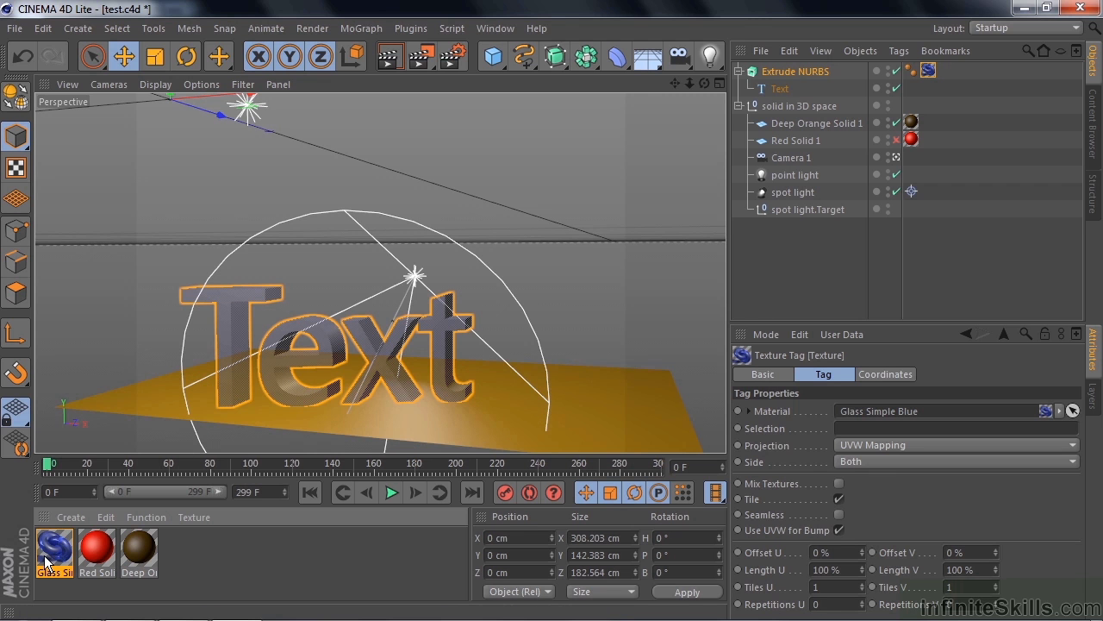
left_click(390, 58)
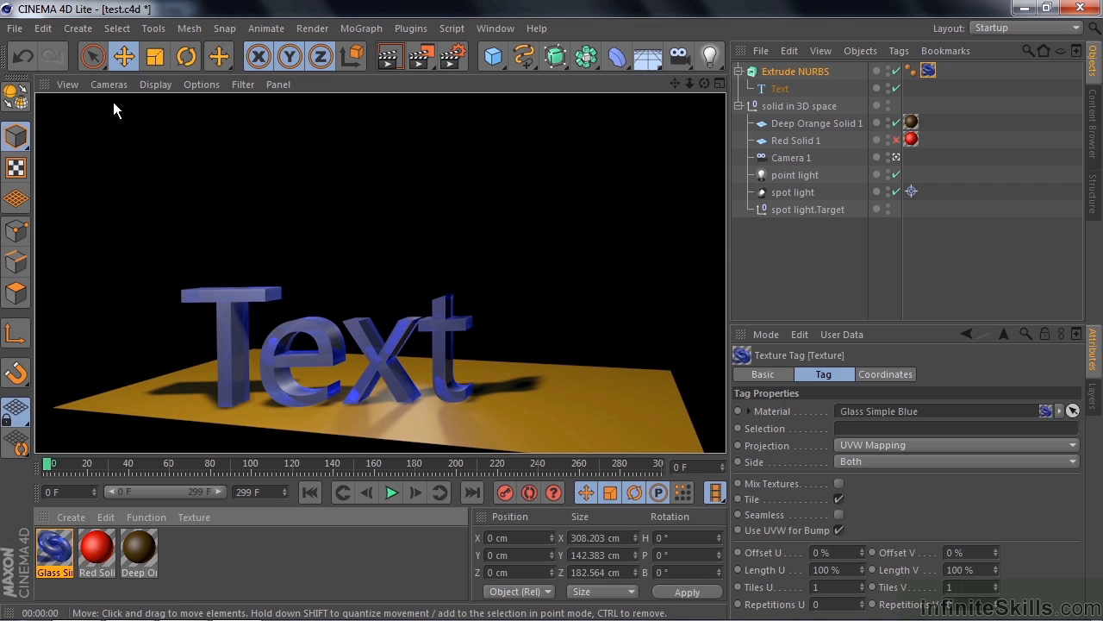
left_click(15, 29)
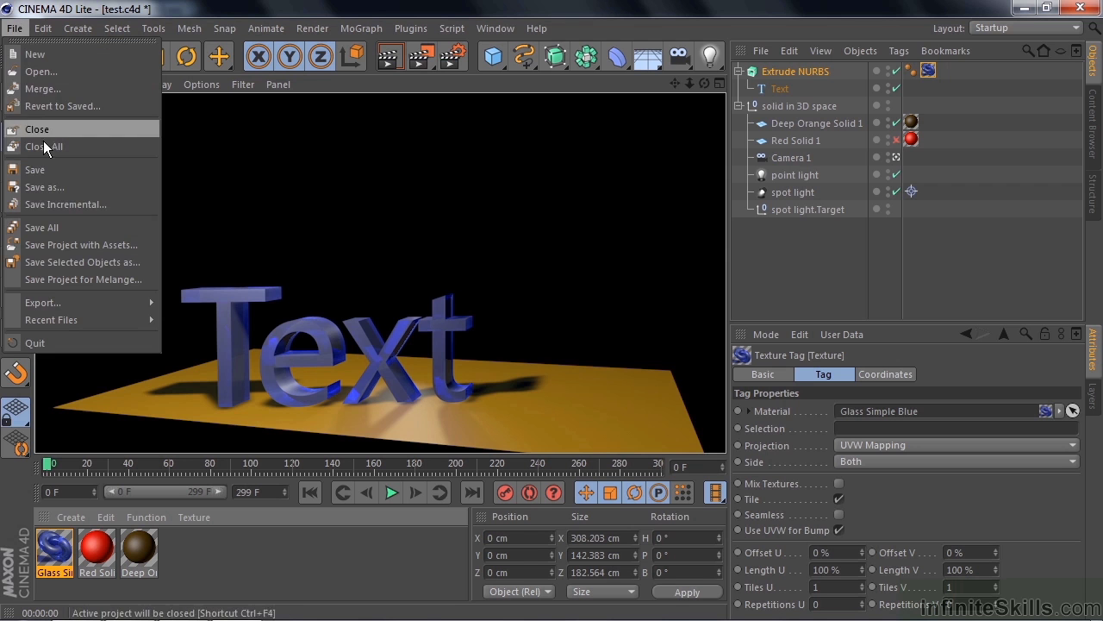
left_click(45, 169)
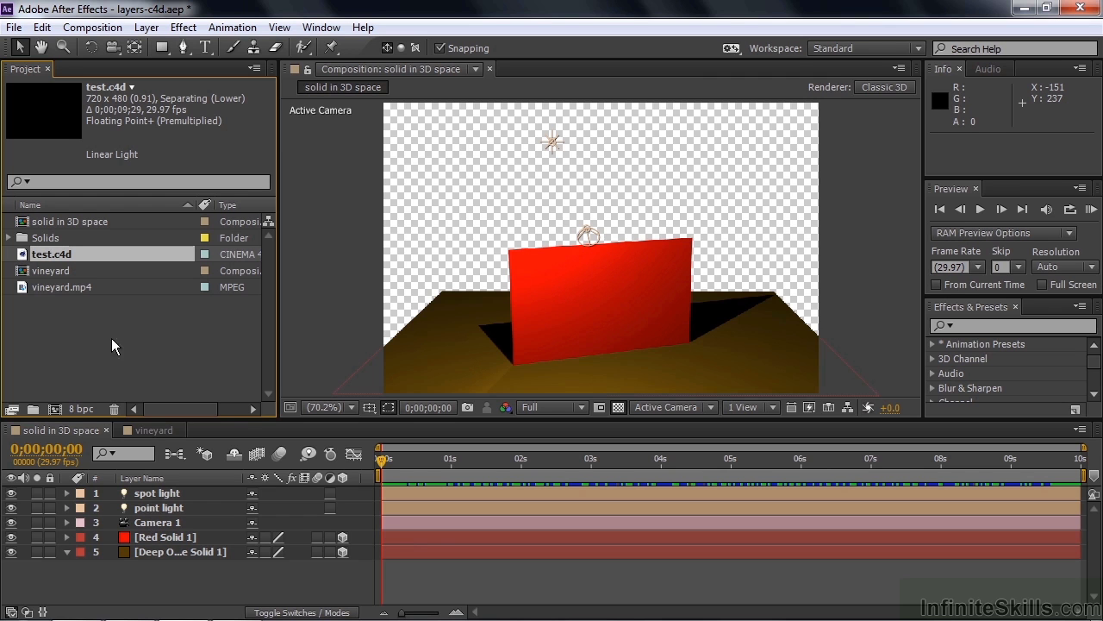
Drop test.c4d on the new-composition button to create the test composition.
left_click_drag(23, 255, 53, 411)
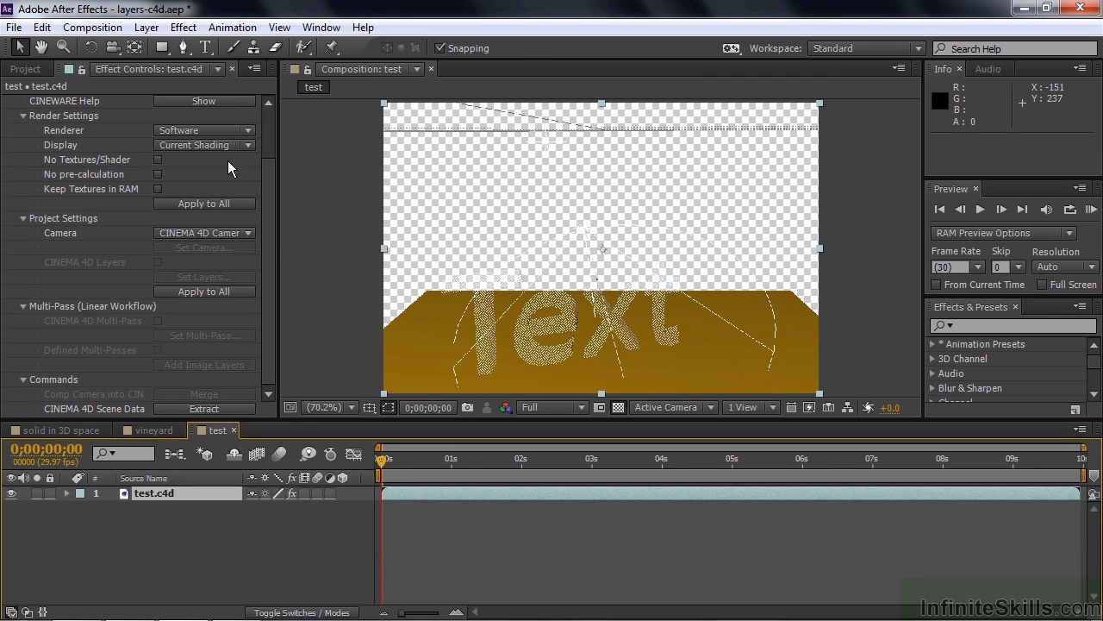
Set the Cineware renderer to Standard (Final) and preview frames at about 3s, 5;13, 7;12 and 9;09.
left_click(247, 134)
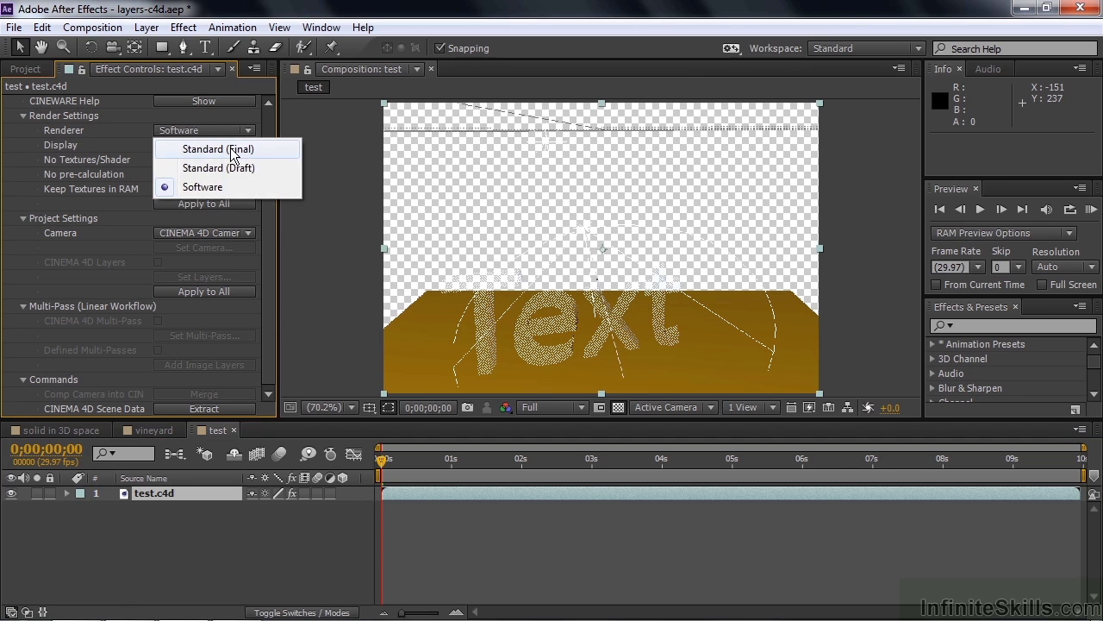
left_click(230, 151)
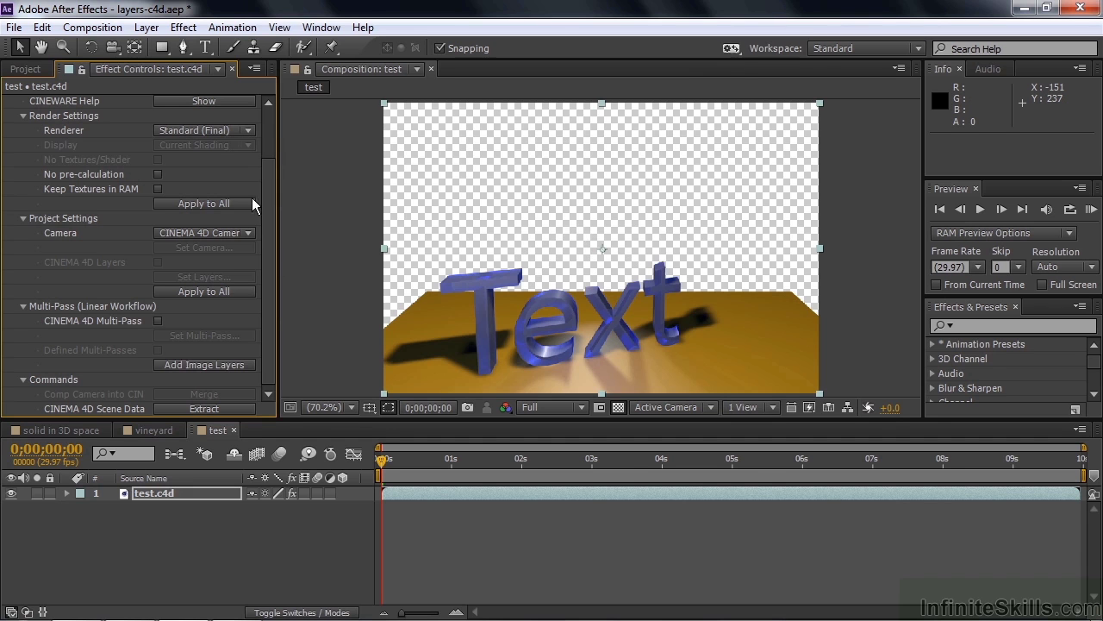
left_click(610, 458)
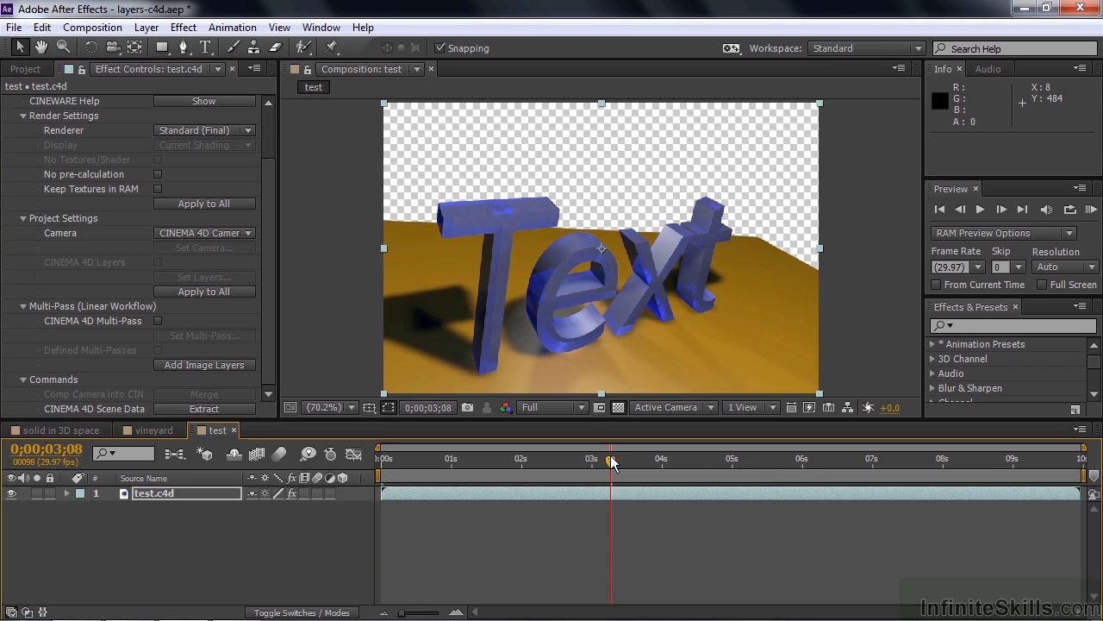
left_click(764, 458)
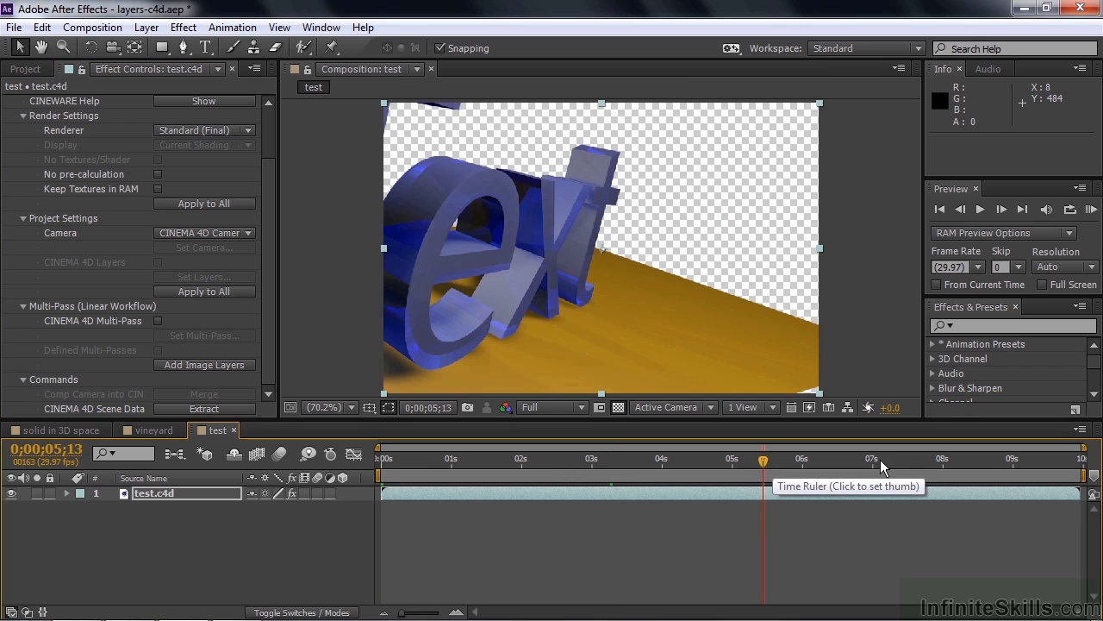
left_click(899, 458)
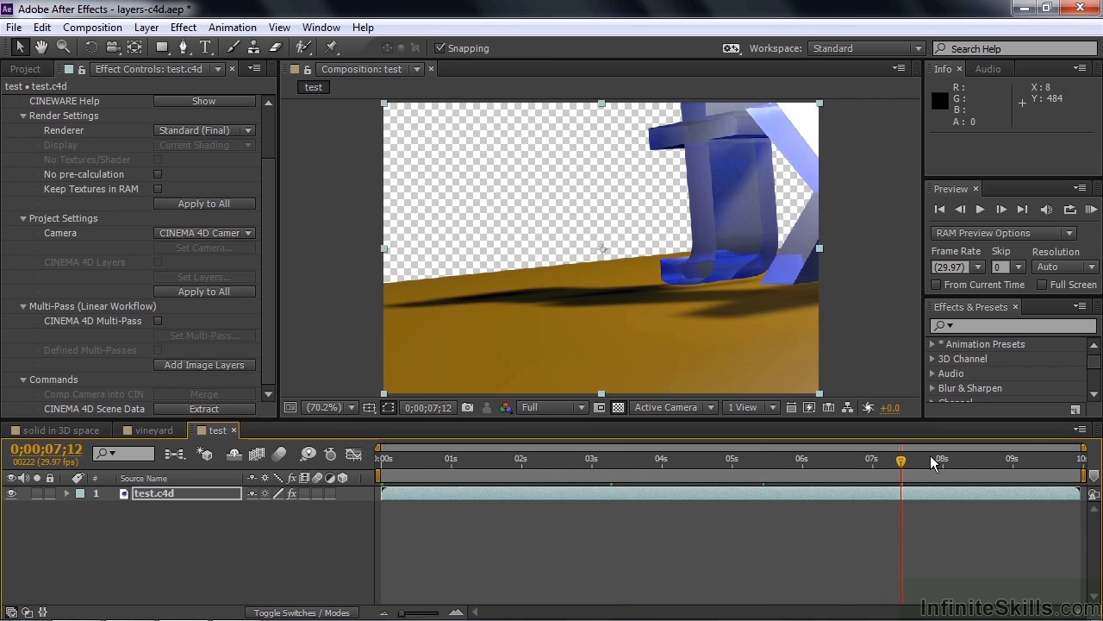
left_click(1035, 460)
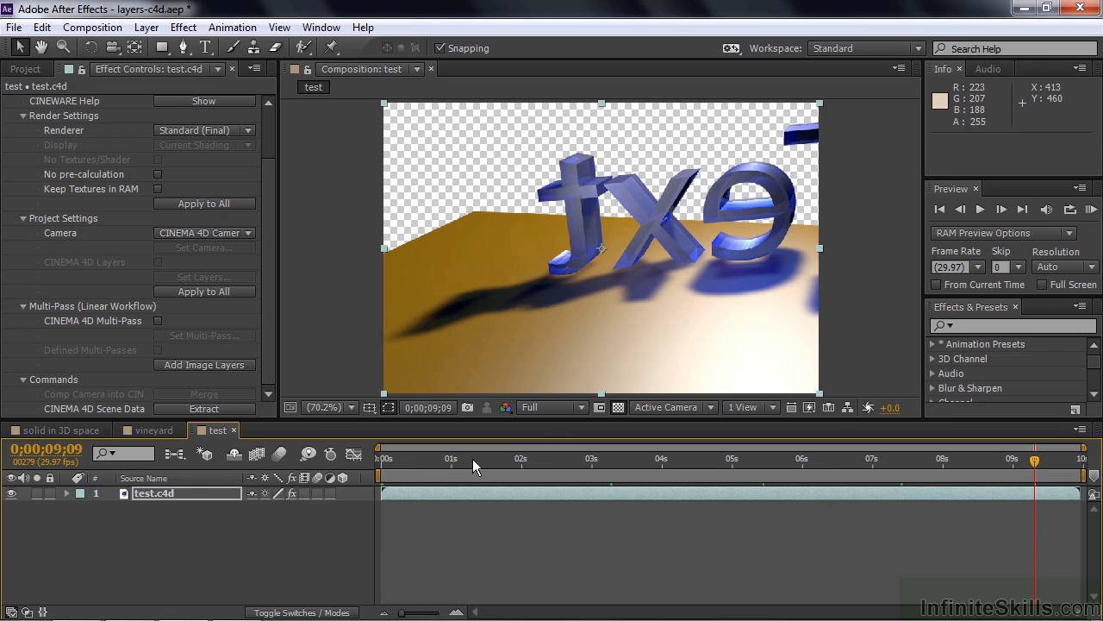
left_click(432, 460)
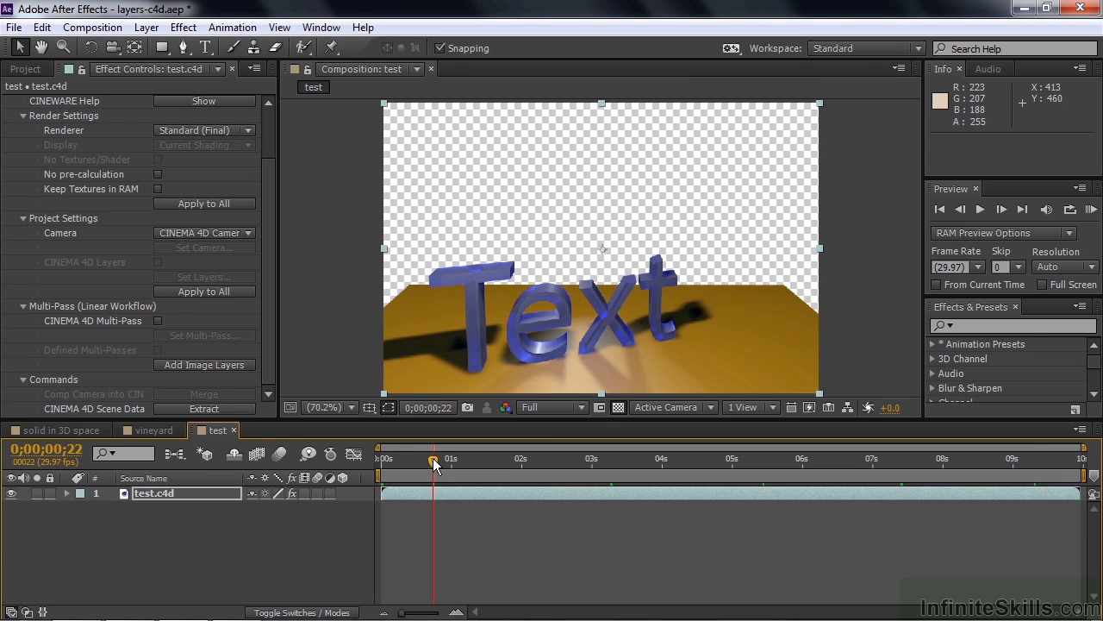
Switch to the vineyard composition, select 3D Camera Tracker, and go to frame 0:00:00:20.
left_click(169, 428)
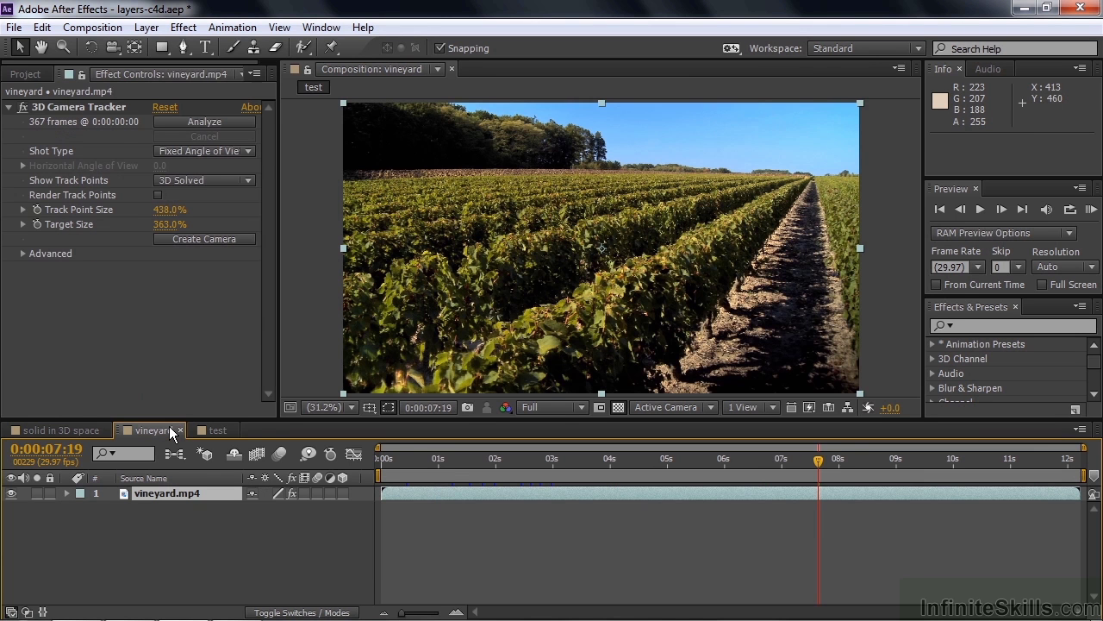
left_click(59, 102)
left_click(66, 109)
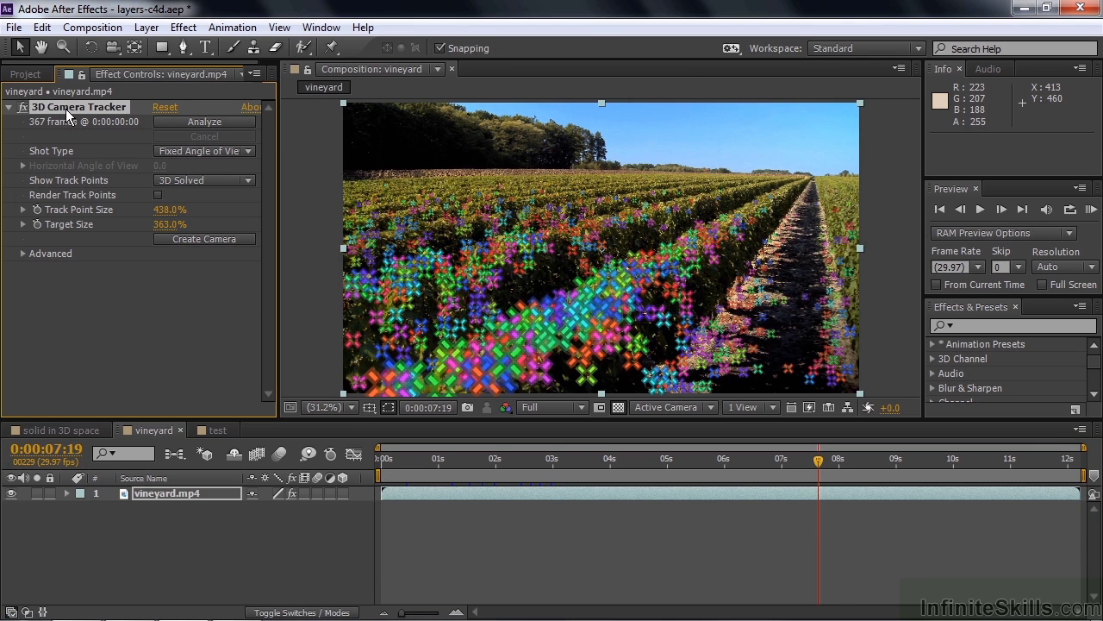
key("Page_Up")
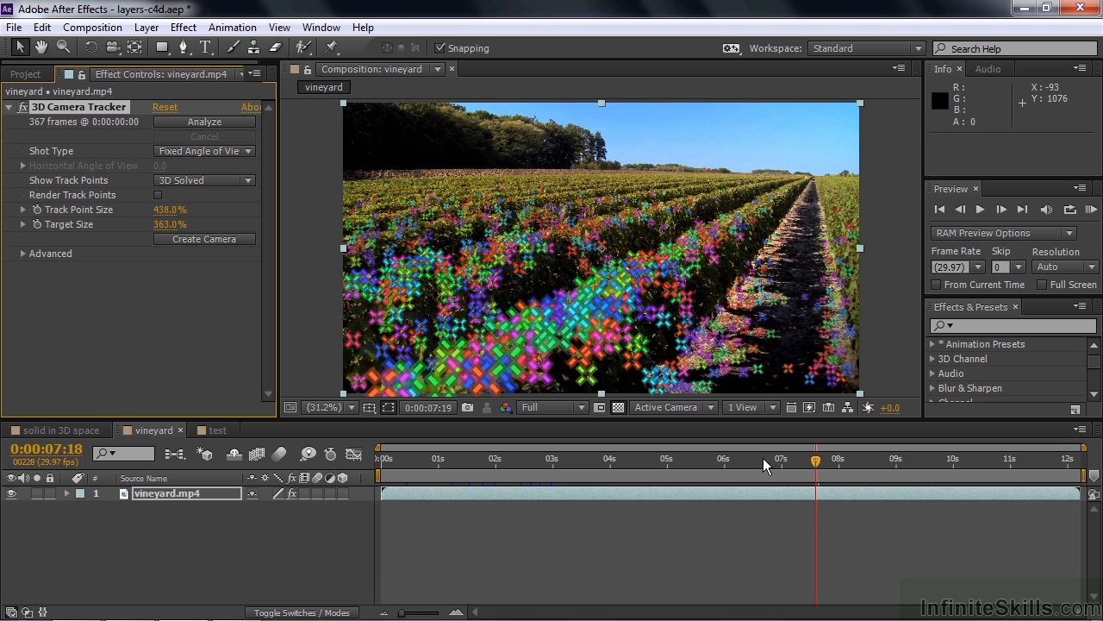
left_click(451, 460)
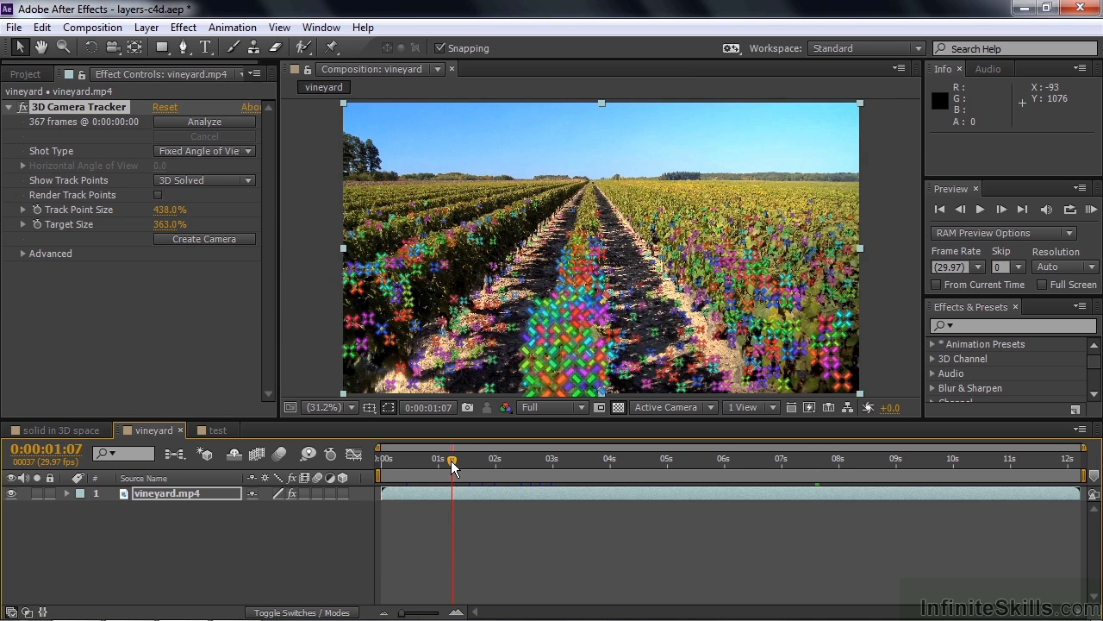
left_click(419, 459)
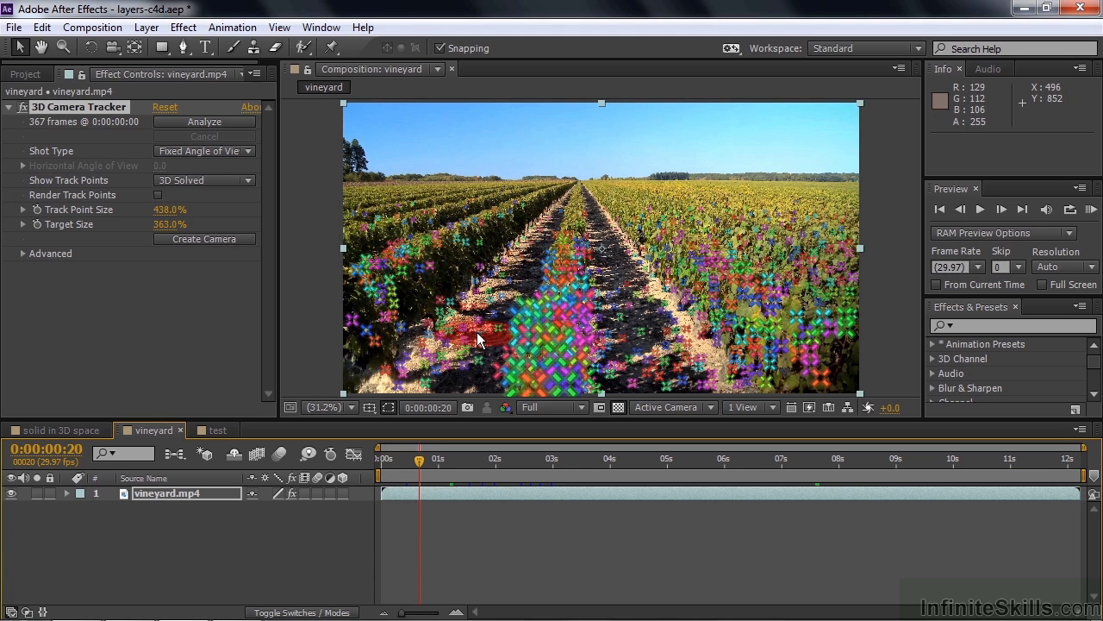
Set the ground plane and origin from track points left of the path.
left_click(477, 334)
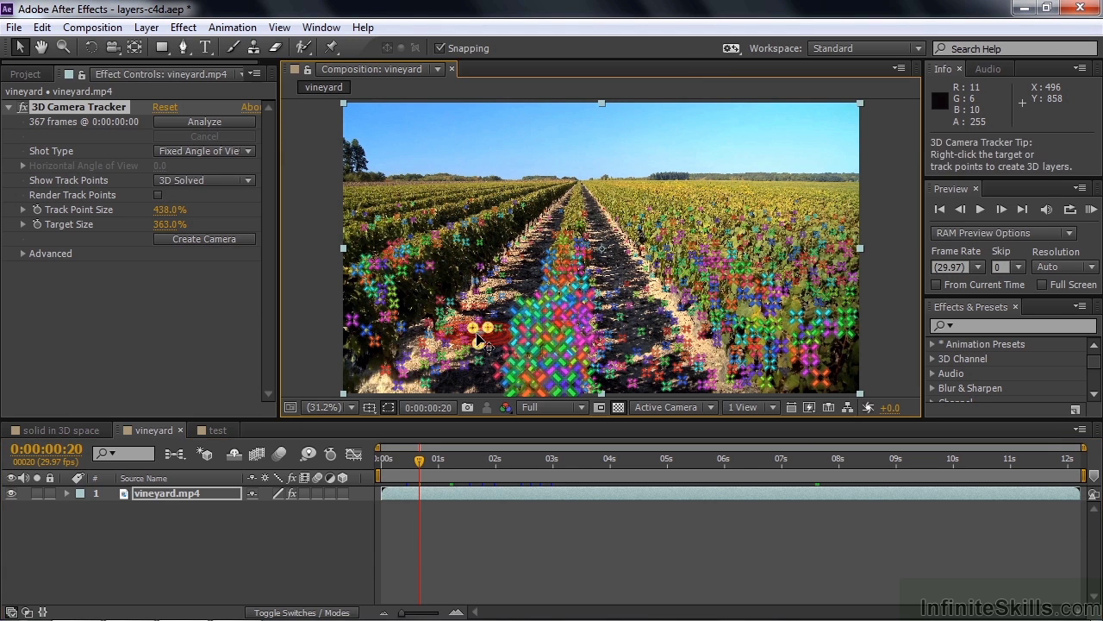
right_click(487, 330)
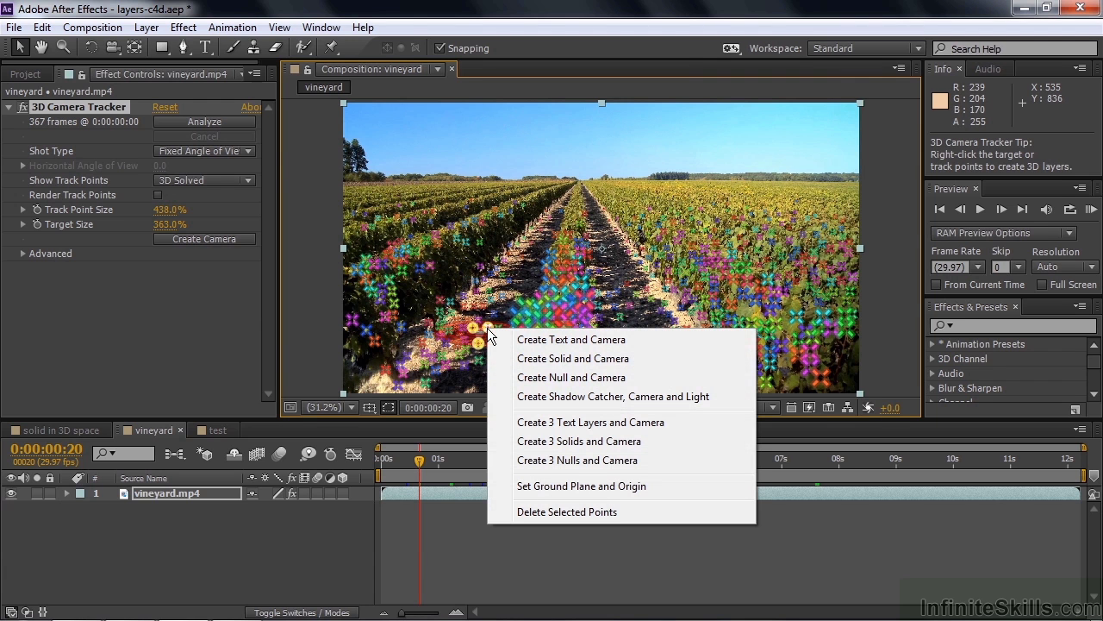
left_click(549, 486)
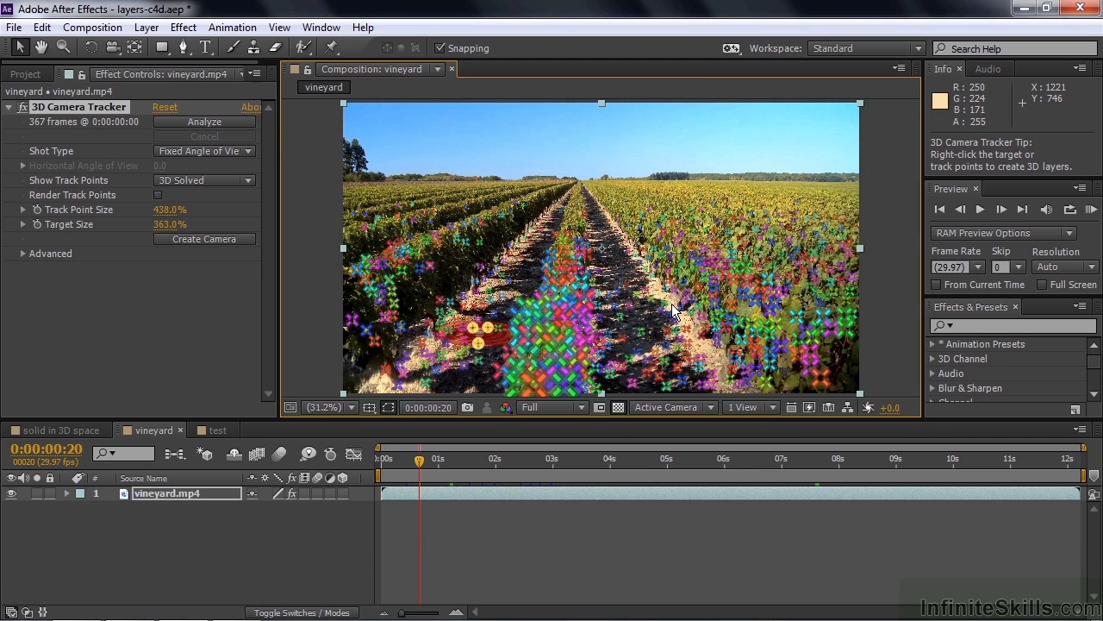
left_click(492, 333)
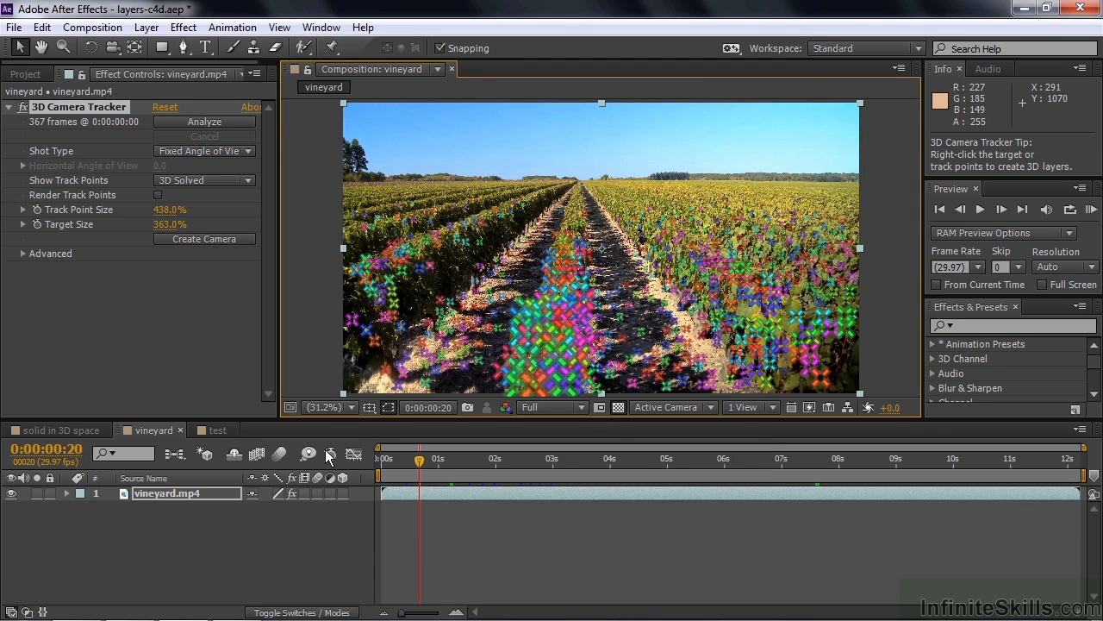
Create a Track Null and 3D Tracker Camera from a ground target.
left_click(166, 492)
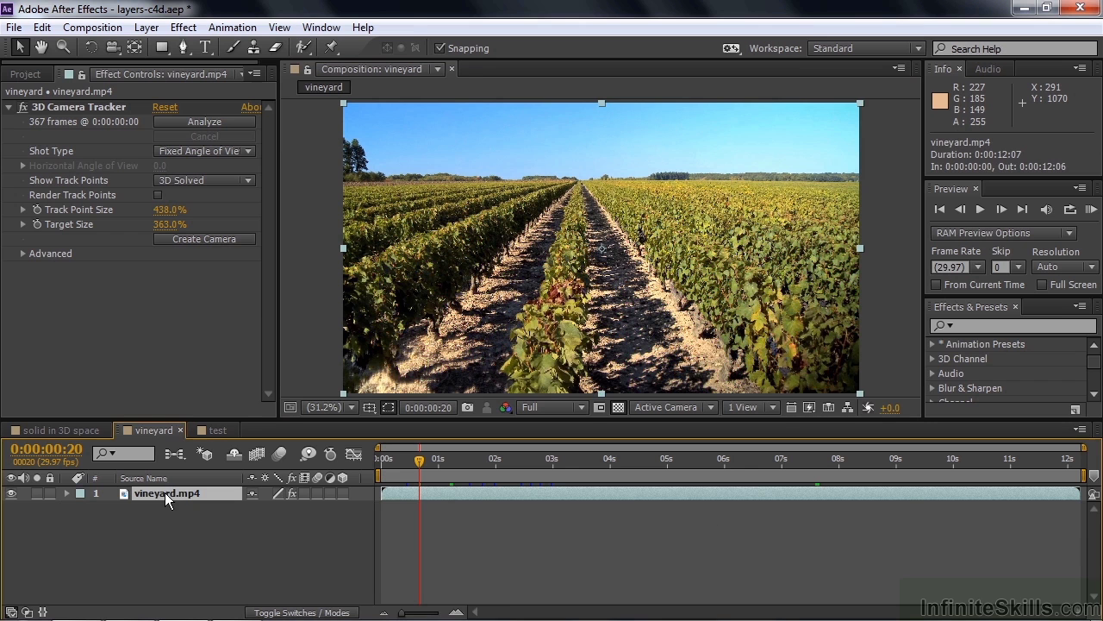
left_click(84, 108)
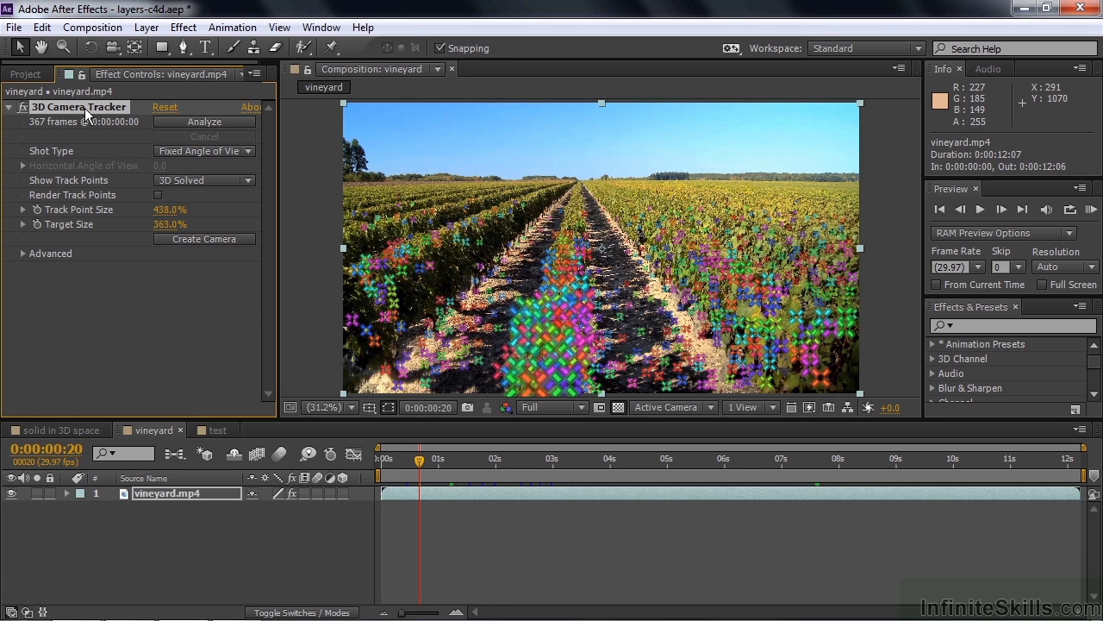
right_click(632, 299)
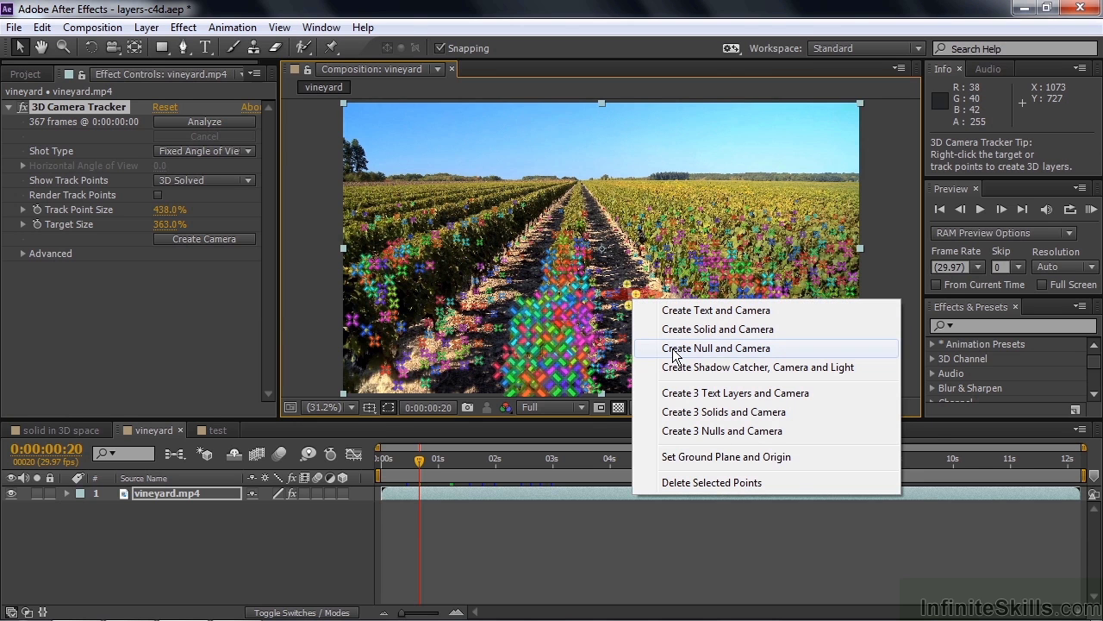
left_click(675, 349)
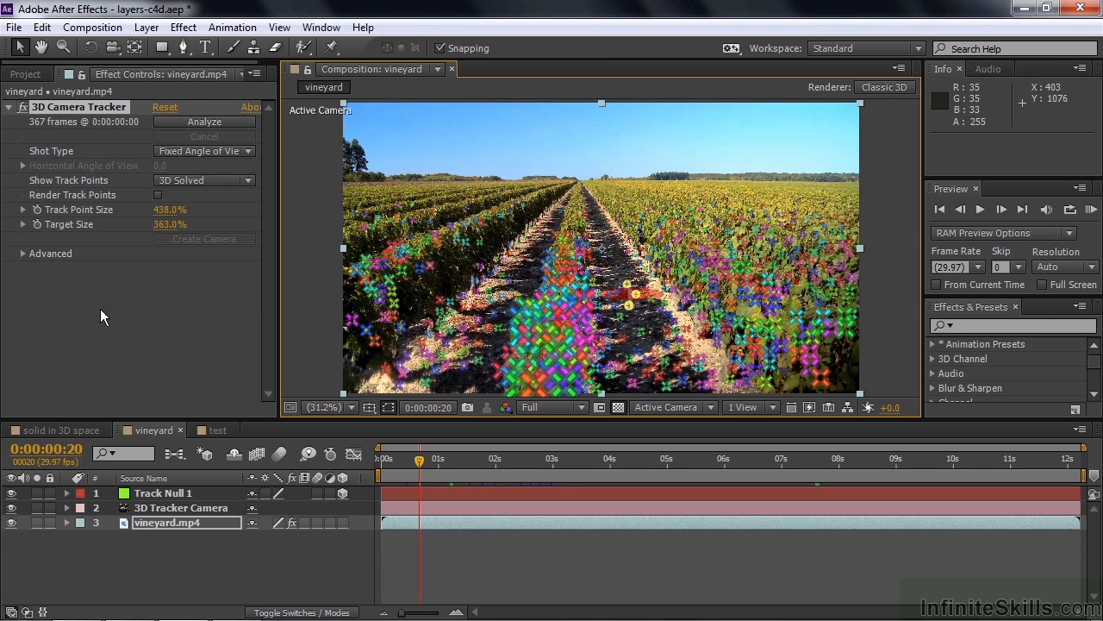
Export the composition with the MAXON CINEMA 4D Exporter as vineyard.c4d.
left_click(14, 27)
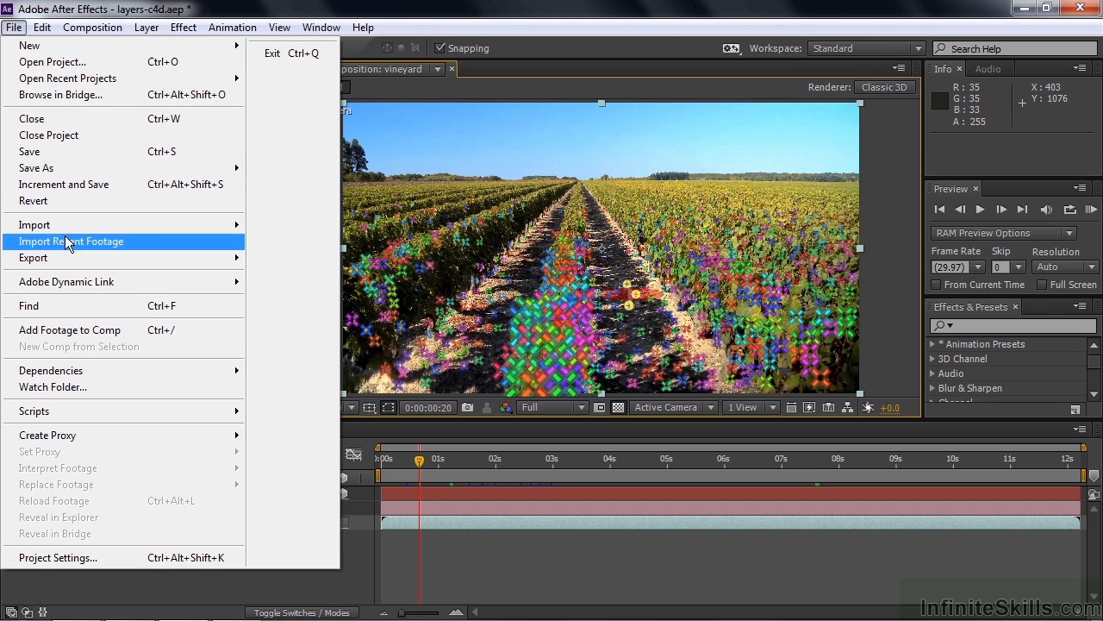
mouse_move(69, 257)
left_click(296, 335)
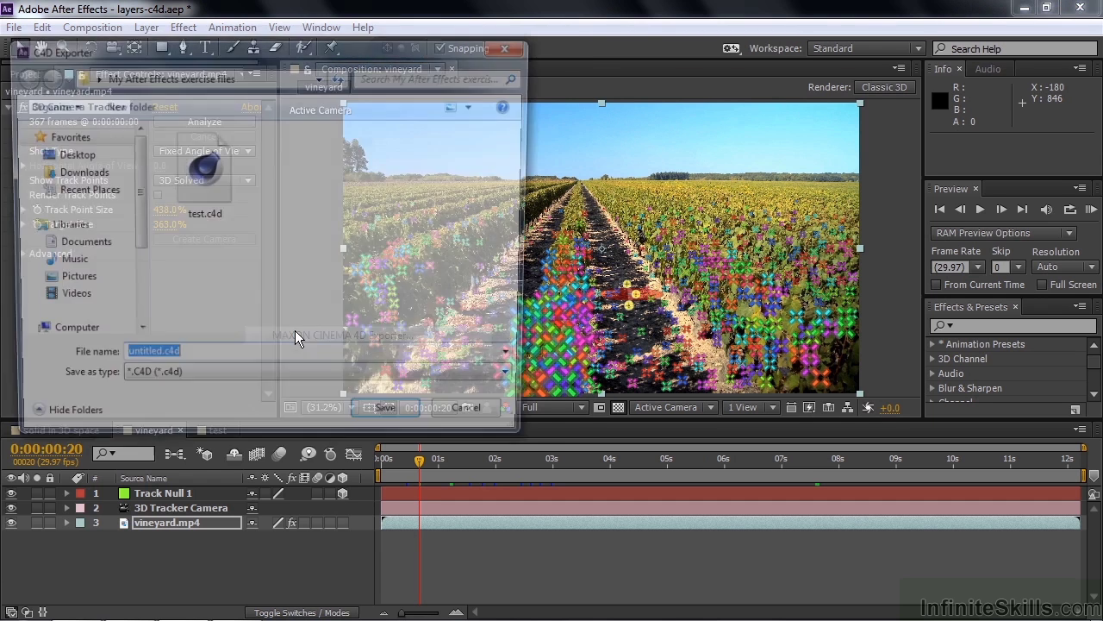
type("vineyard")
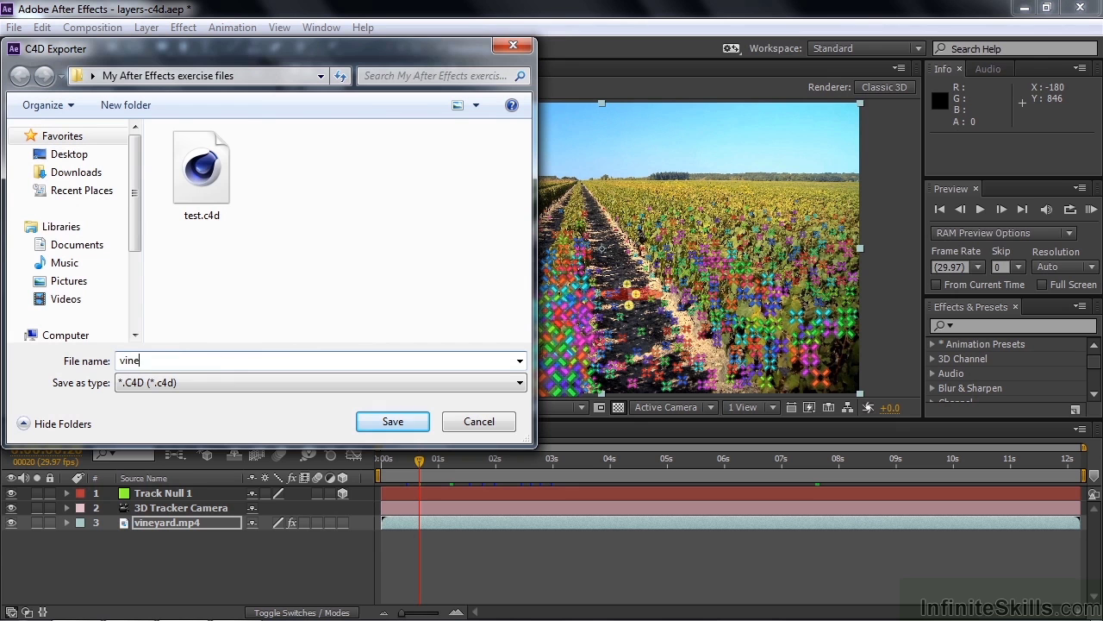
left_click(384, 421)
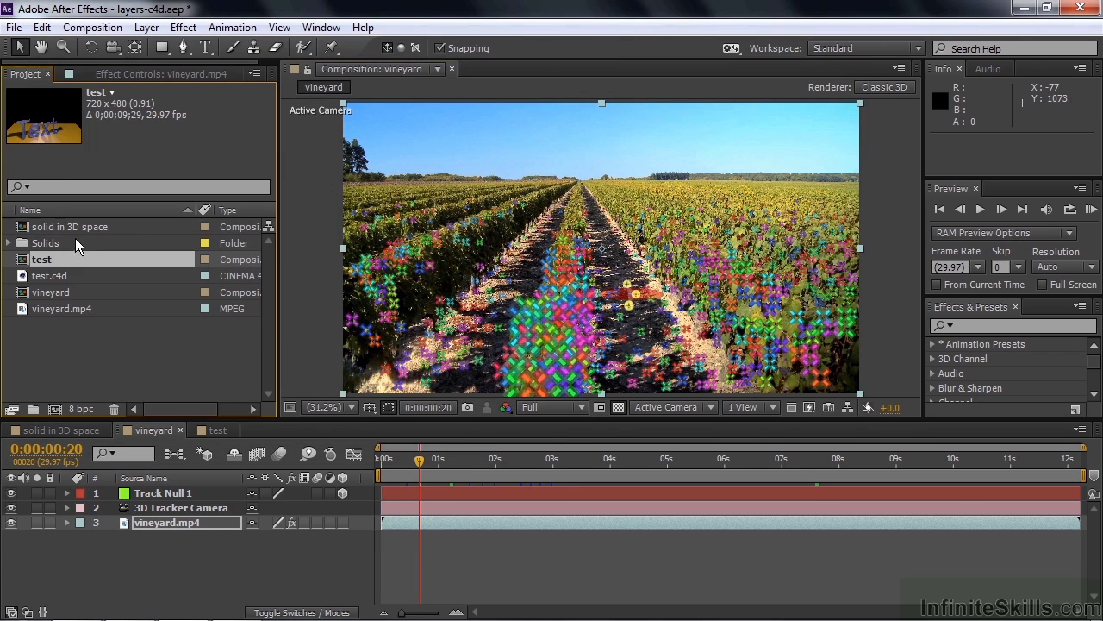
Import vineyard.c4d into the project and open it in Cinema 4D via Edit Original.
double_click(67, 349)
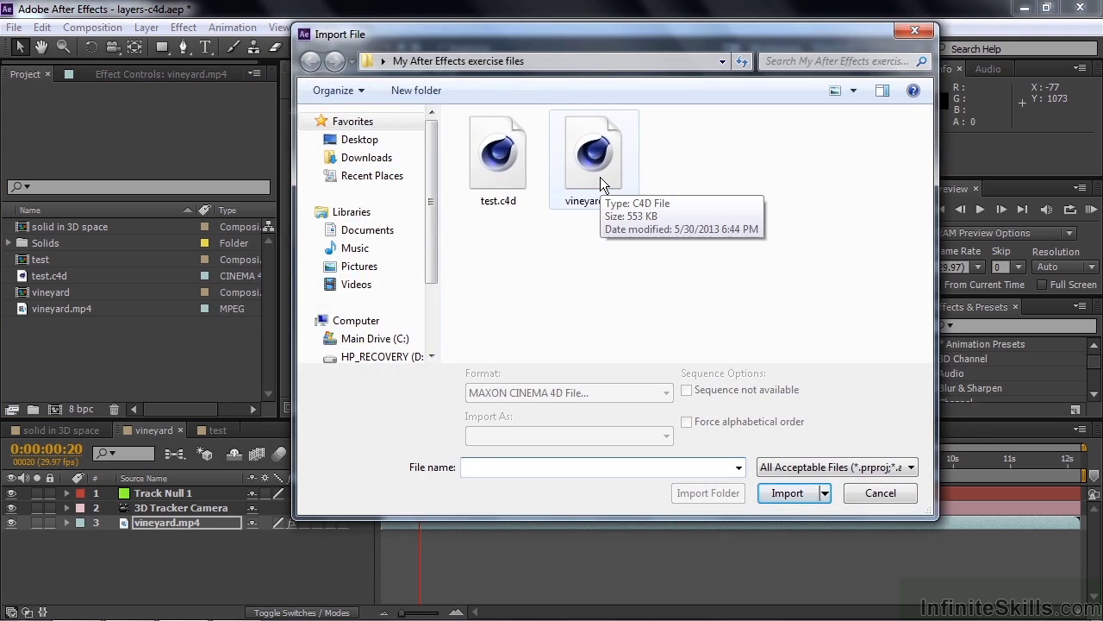
double_click(600, 176)
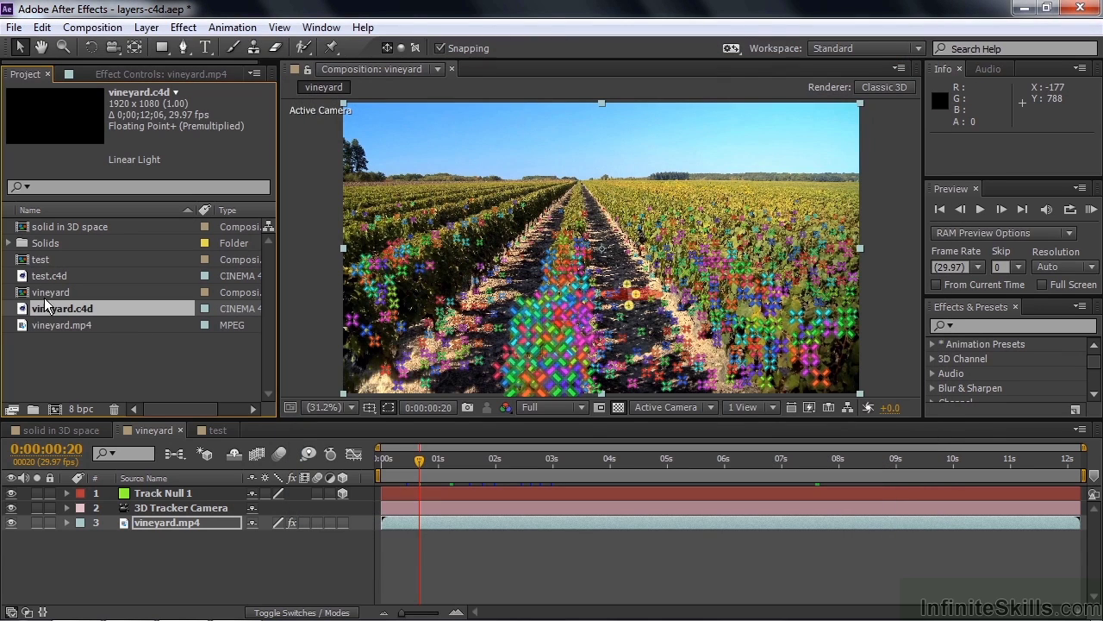
left_click(42, 27)
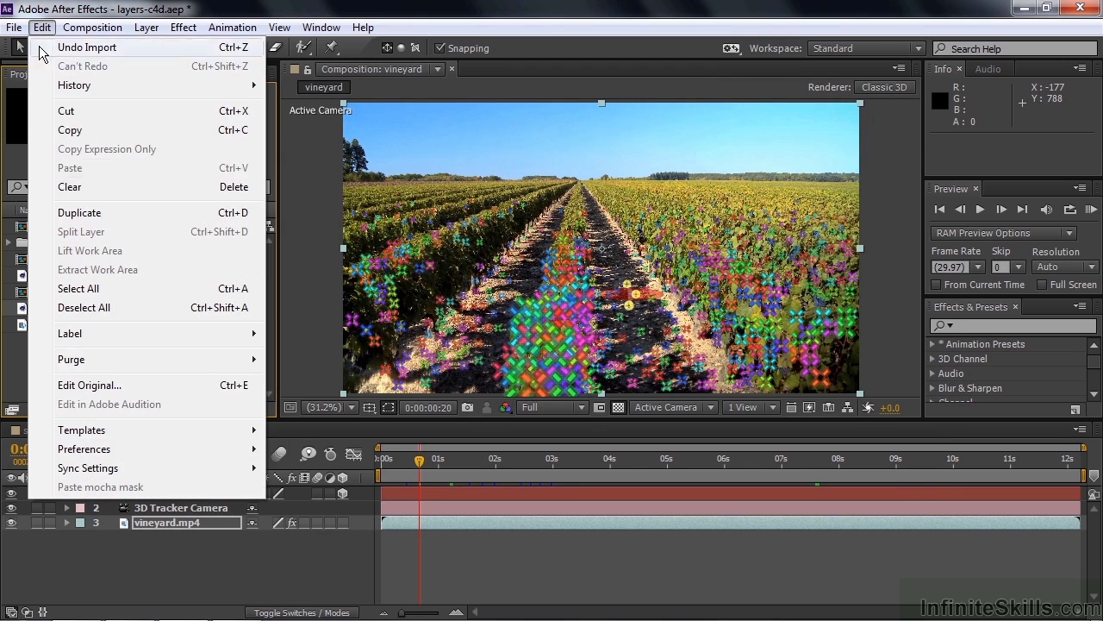
left_click(93, 390)
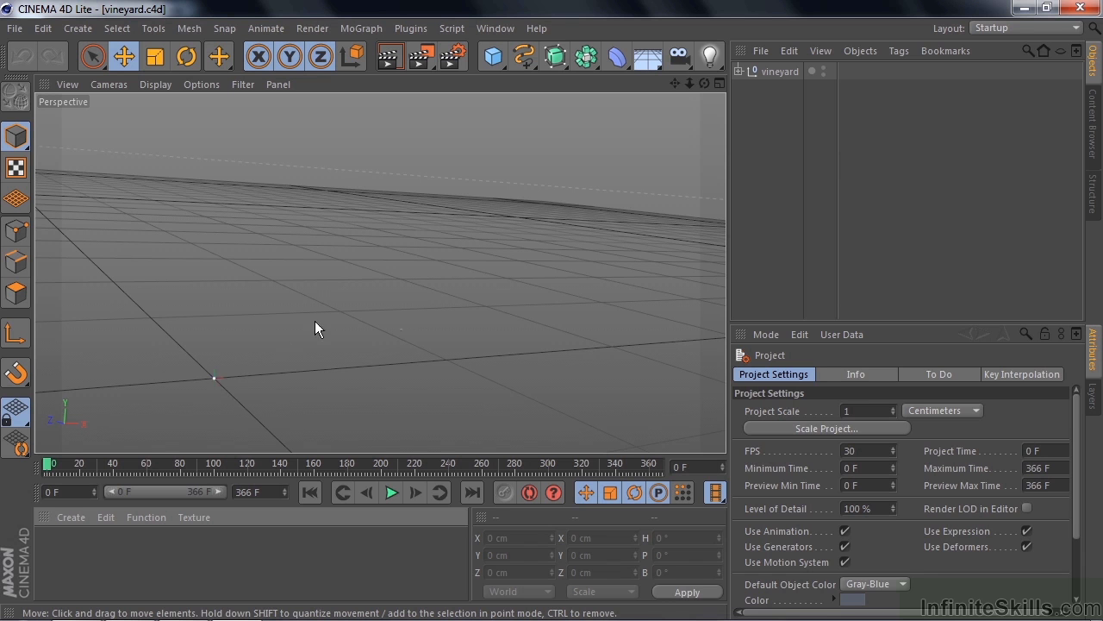
Add a Text spline and scale it up about eight times.
left_click(535, 67)
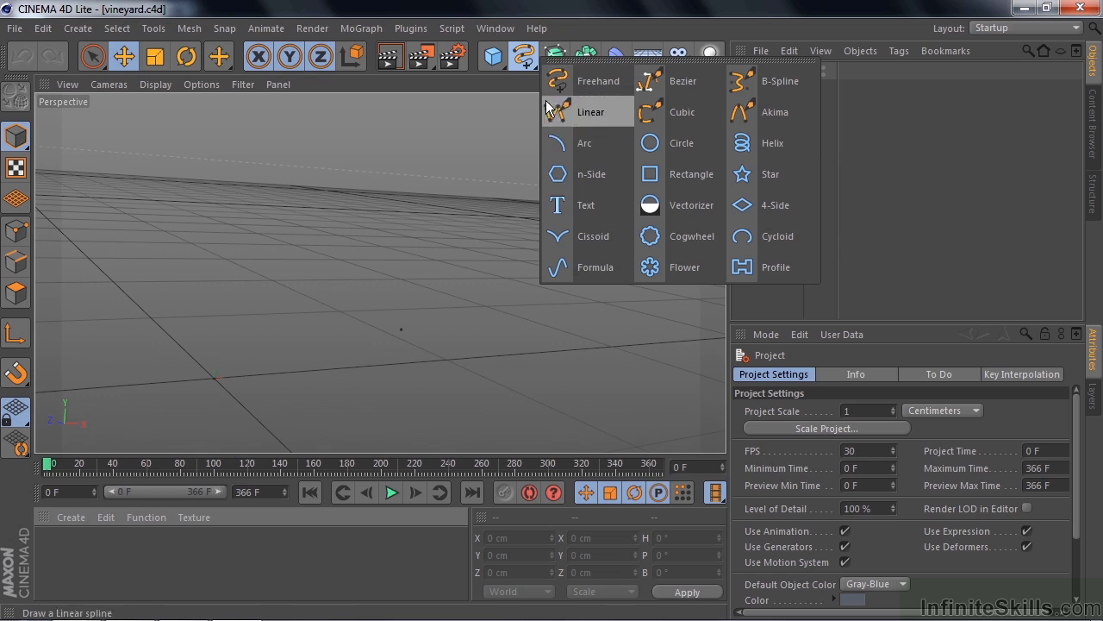
left_click(556, 208)
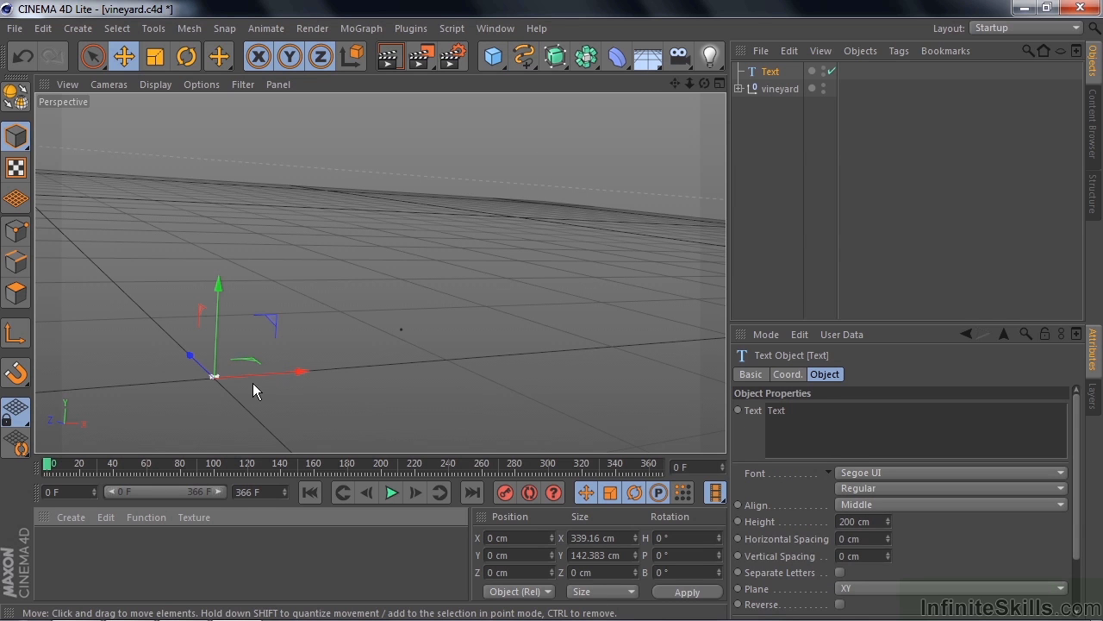
left_click(158, 60)
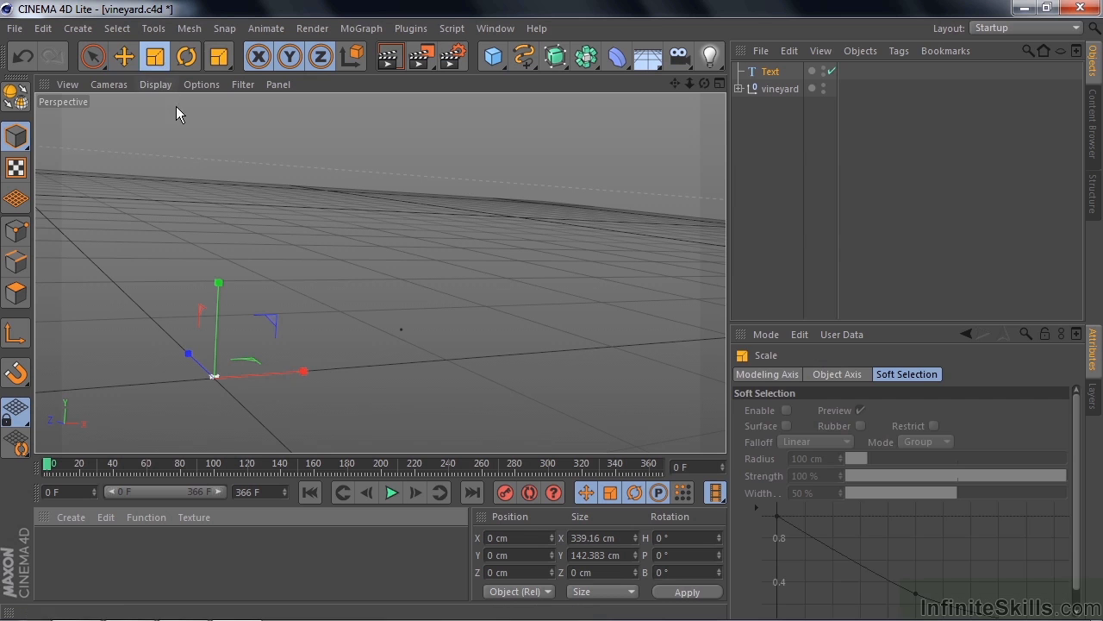
left_click_drag(307, 371, 906, 334)
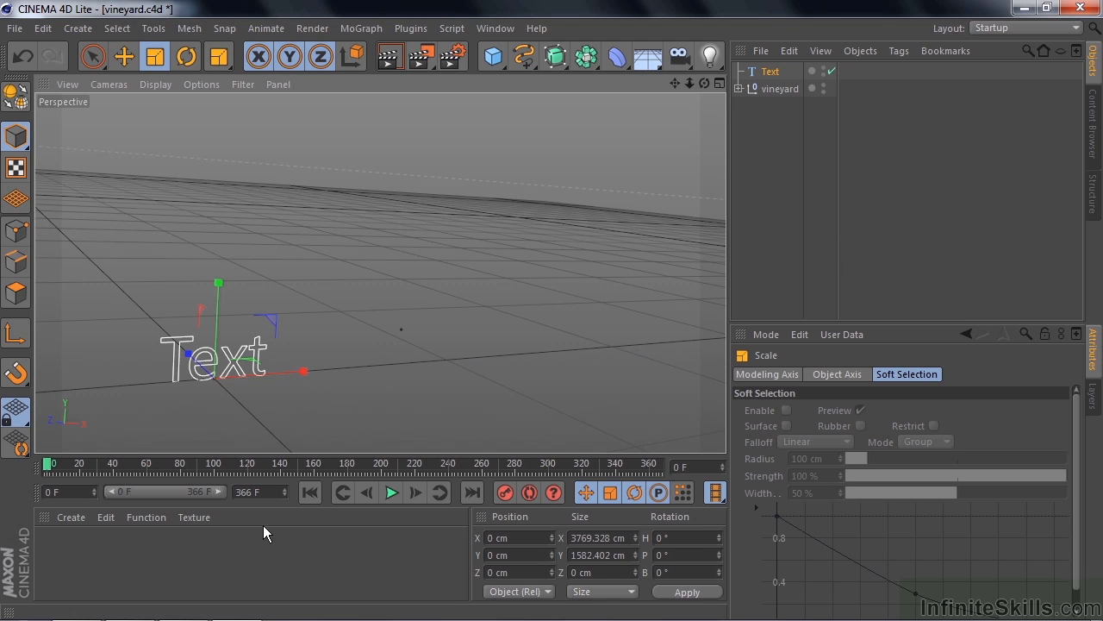
Change the spline's text to 'Vineyard' in the Attributes.
left_click(770, 73)
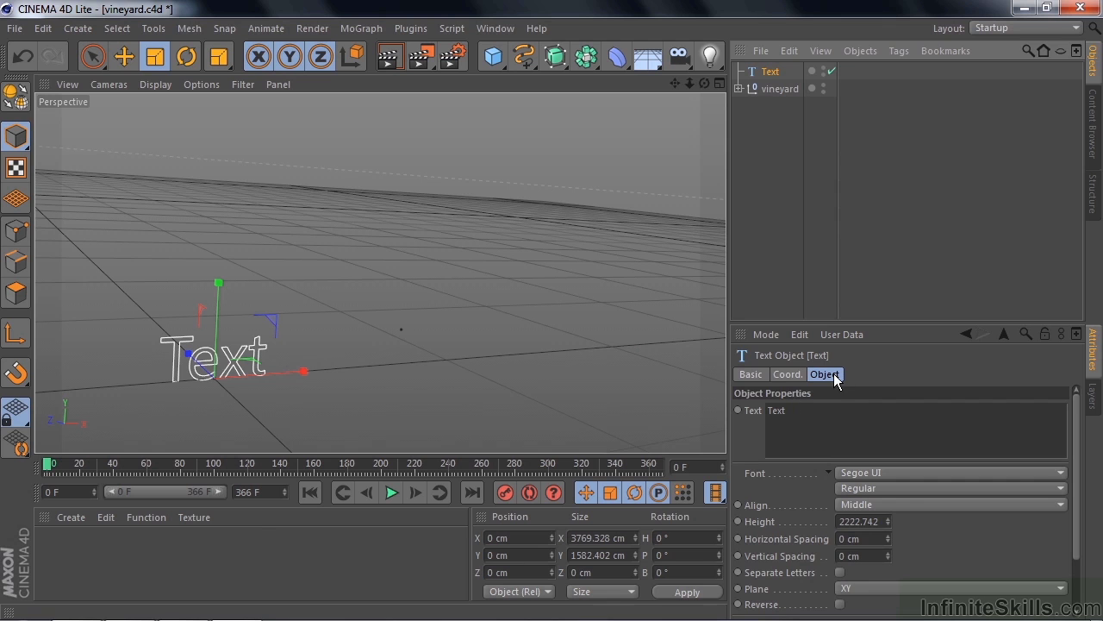
left_click_drag(793, 407, 745, 411)
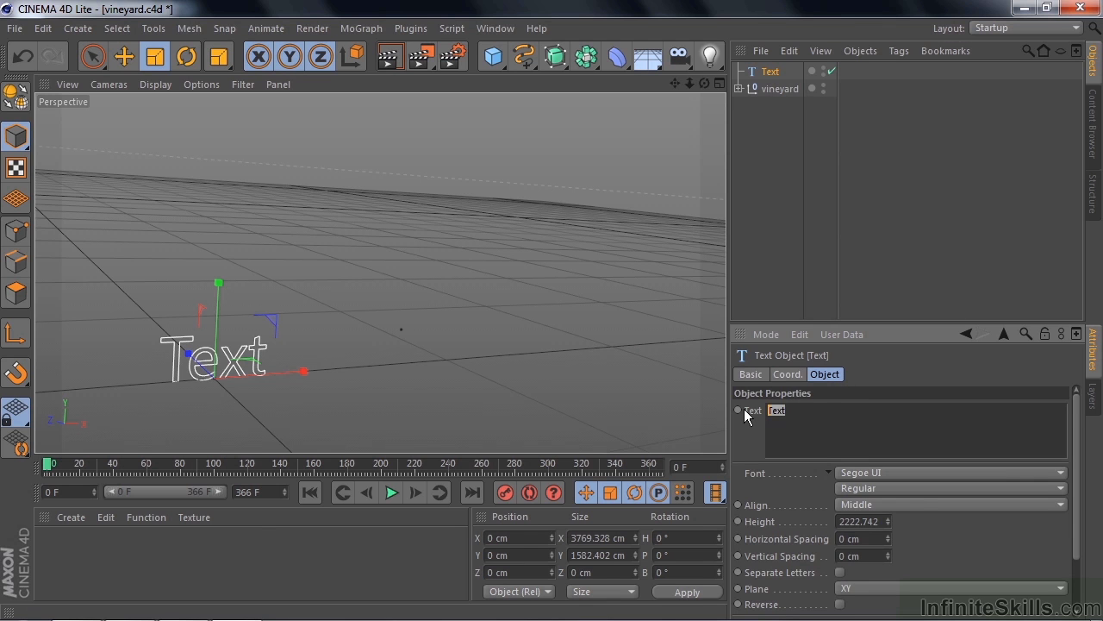
type("Vineyard")
left_click(982, 560)
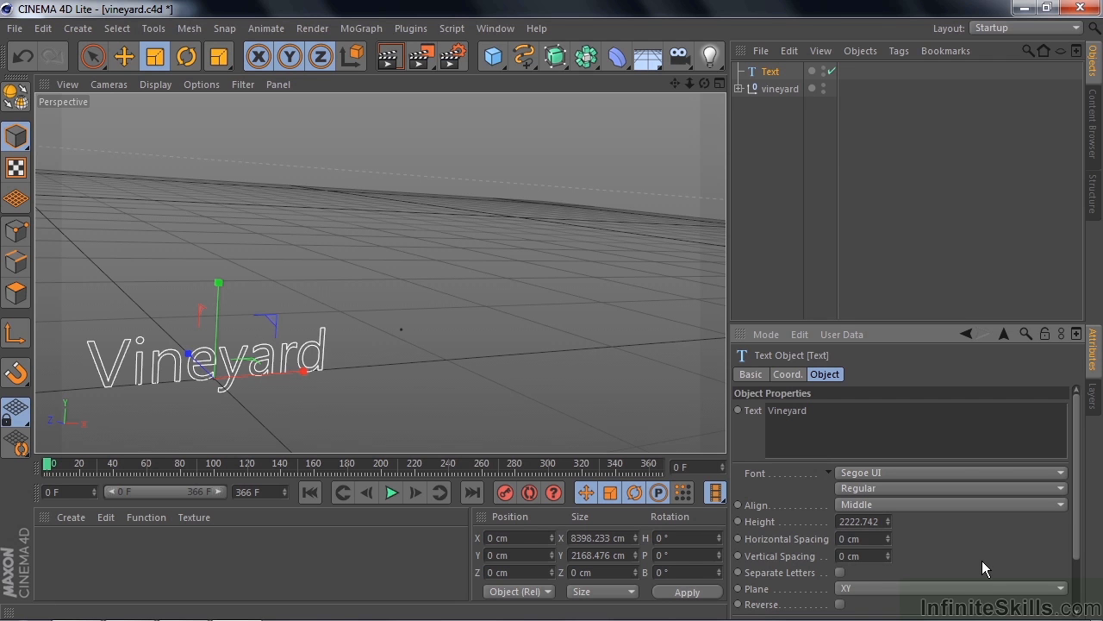
Add an Extrude NURBS and nest the Text object inside it.
left_click_drag(567, 66, 711, 82)
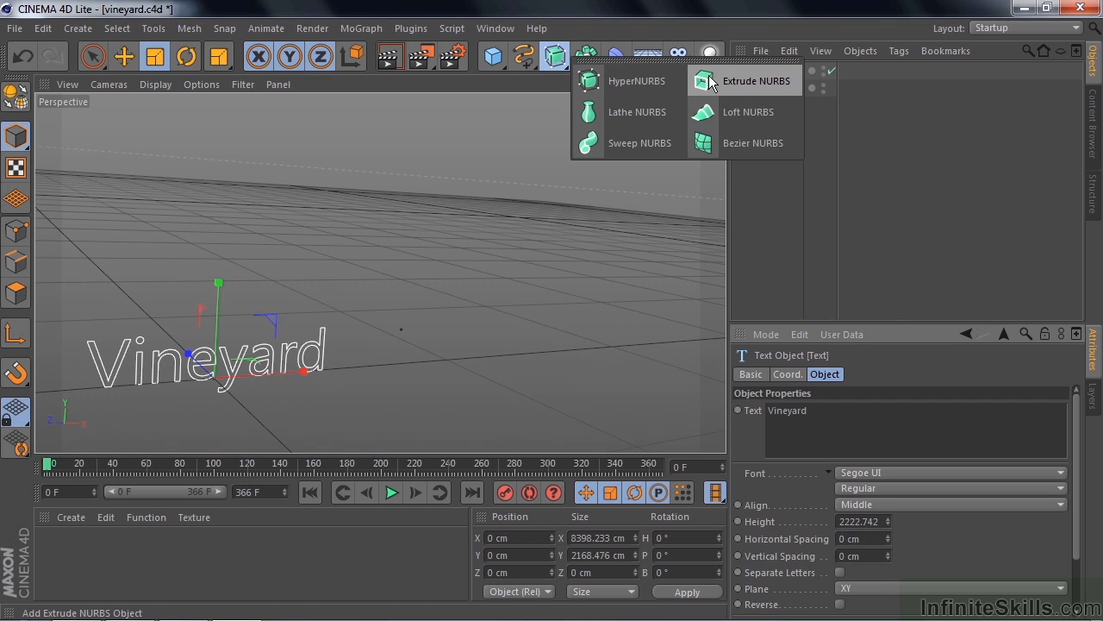
left_click(710, 81)
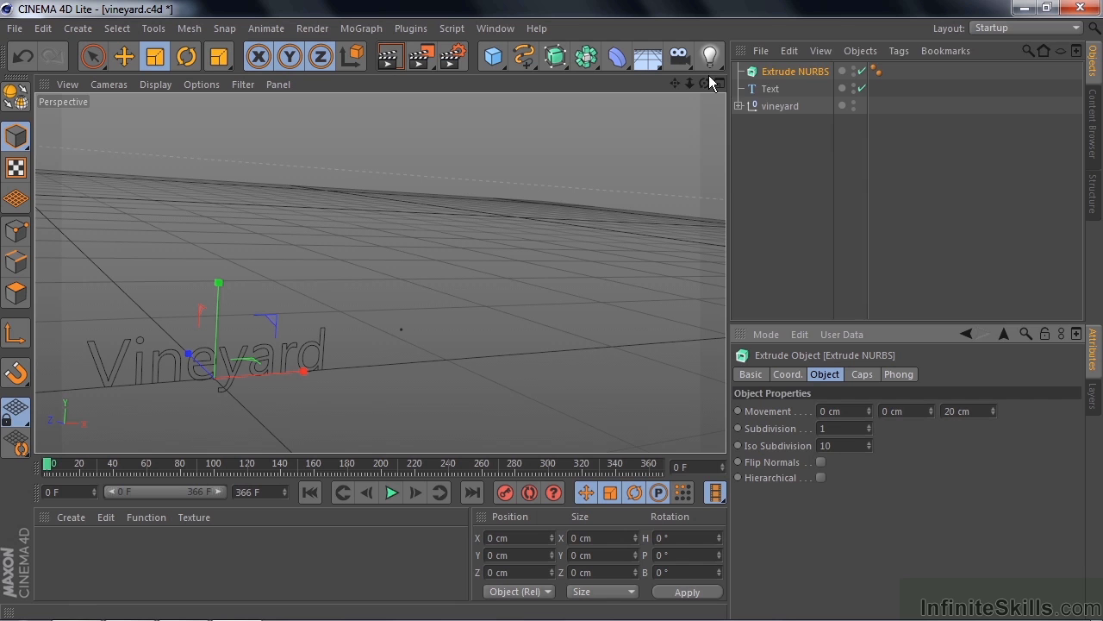
left_click(771, 90)
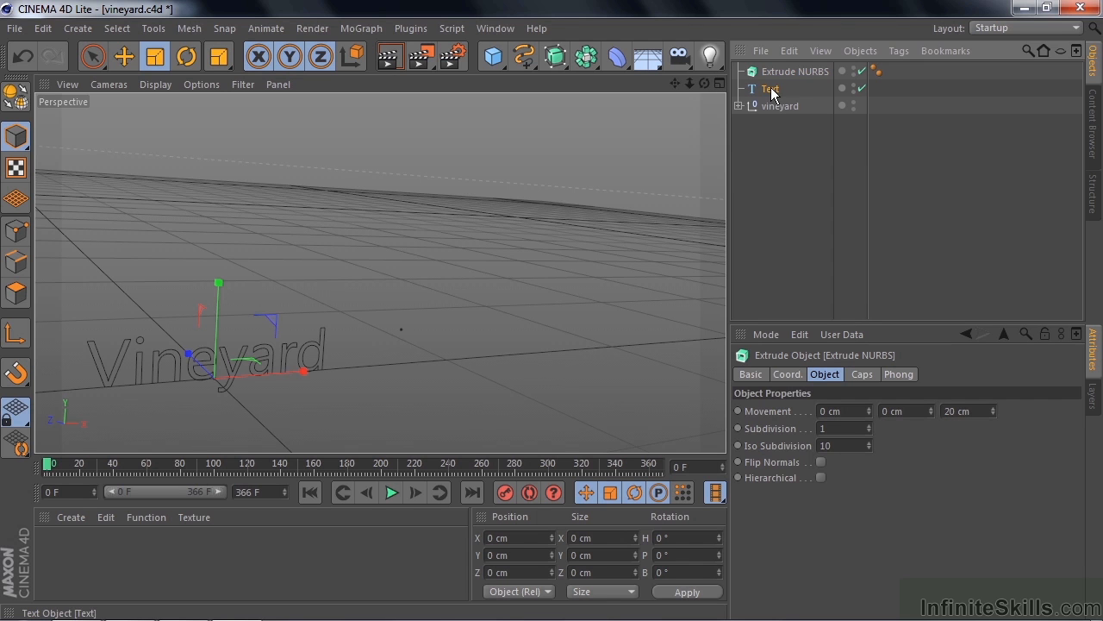
left_click_drag(772, 92, 791, 70)
Set the Extrude NURBS Z movement to 460 cm for solid letters.
left_click(791, 69)
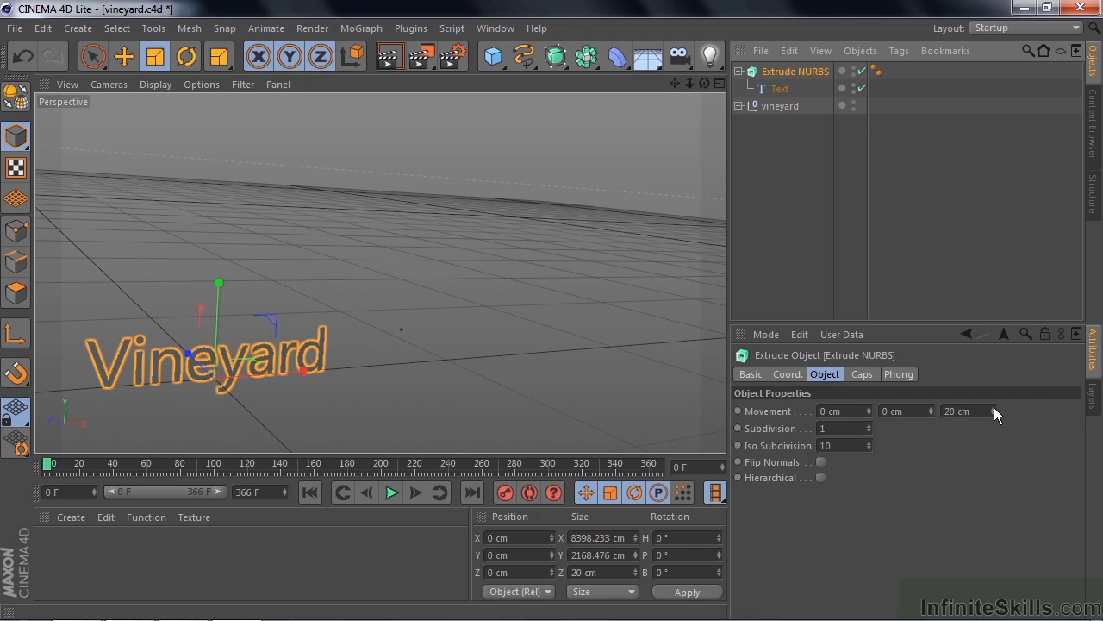
left_click_drag(993, 410, 1057, 411)
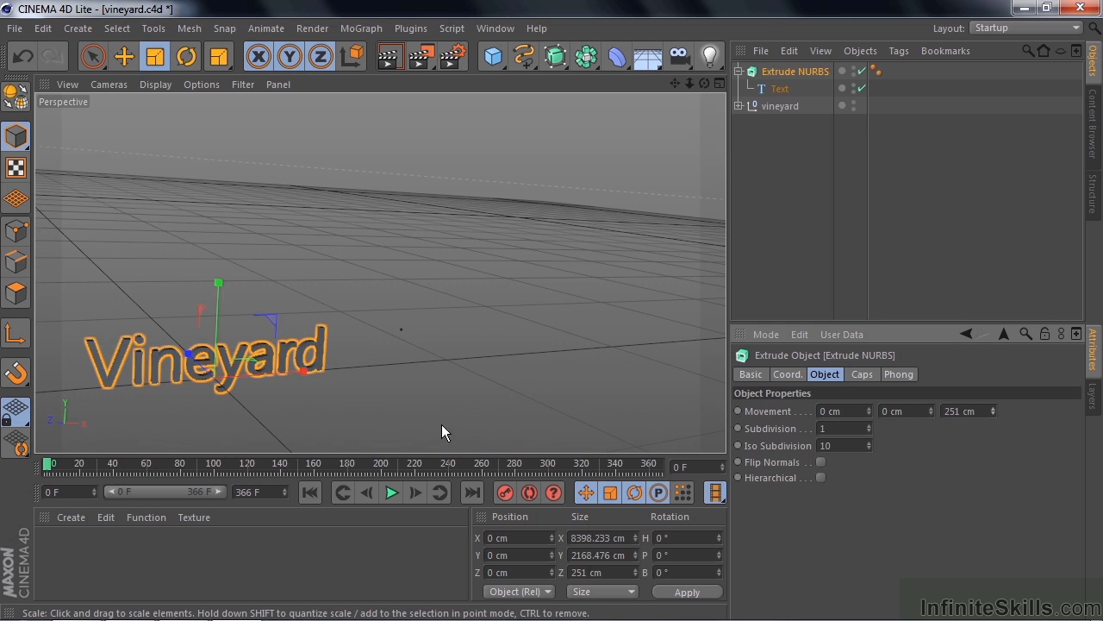
left_click_drag(443, 425, 374, 347, "alt")
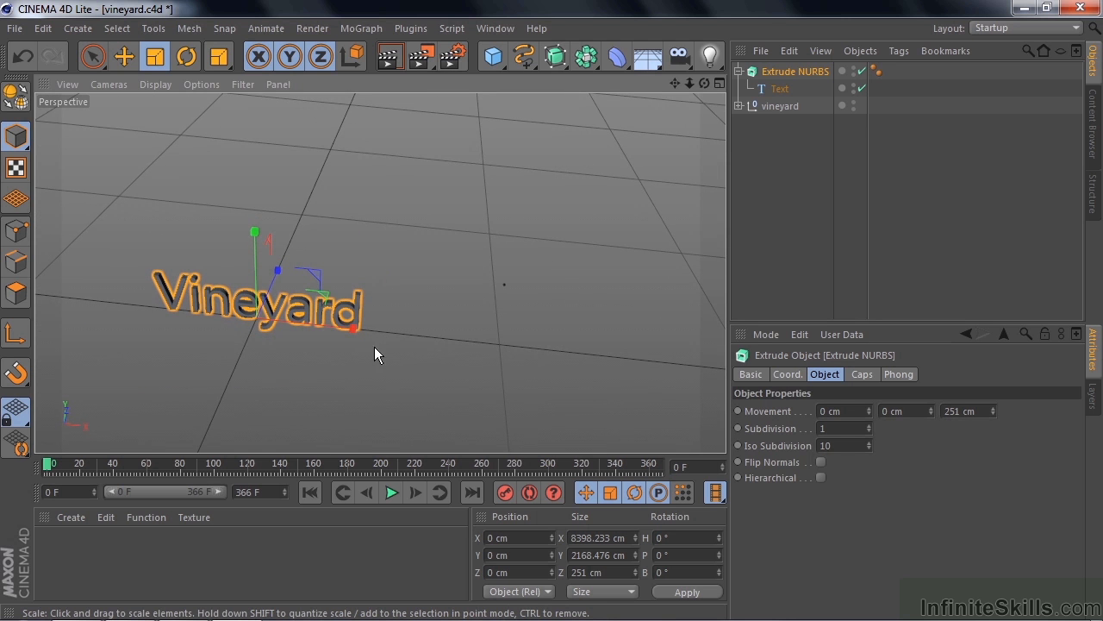
left_click_drag(992, 411, 1047, 410)
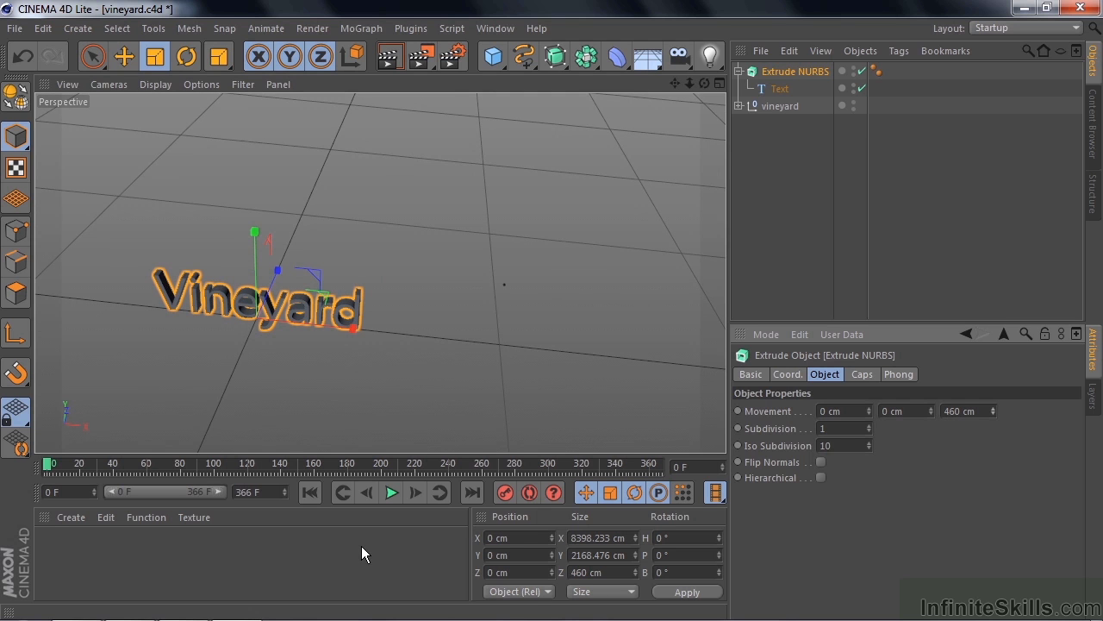
Play the camera animation, stop it and return to an earlier frame.
left_click(390, 493)
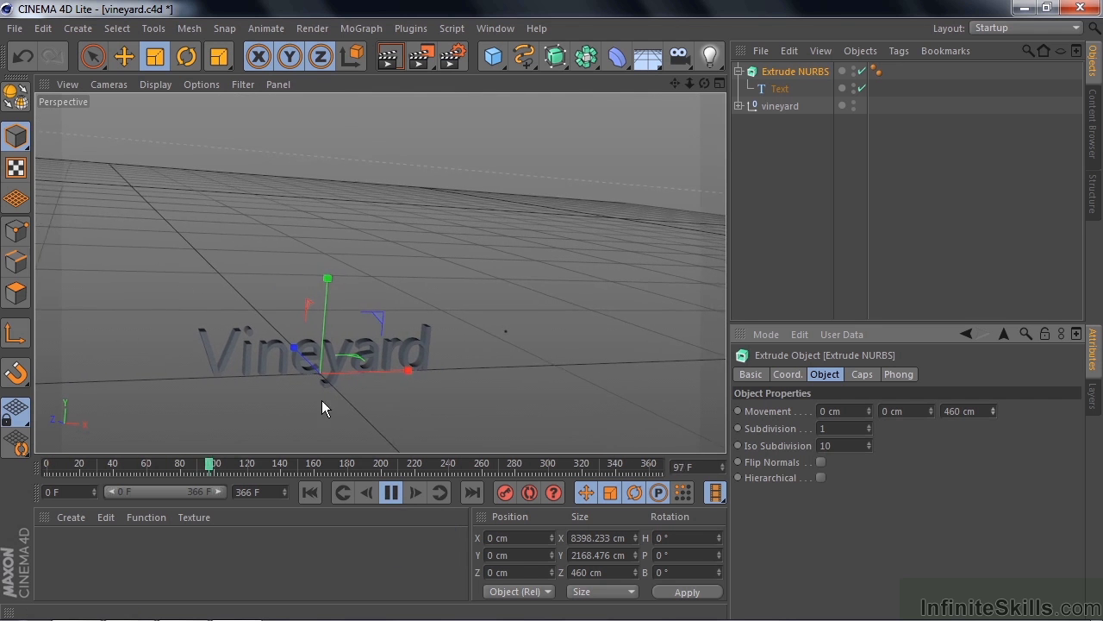
left_click(397, 493)
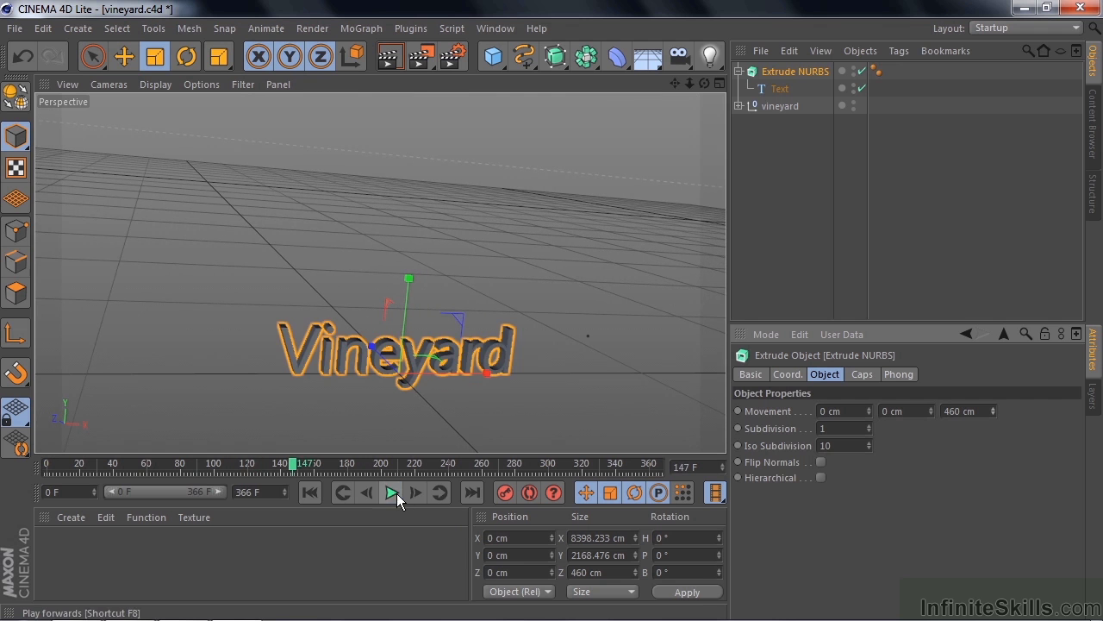
left_click_drag(311, 466, 125, 464)
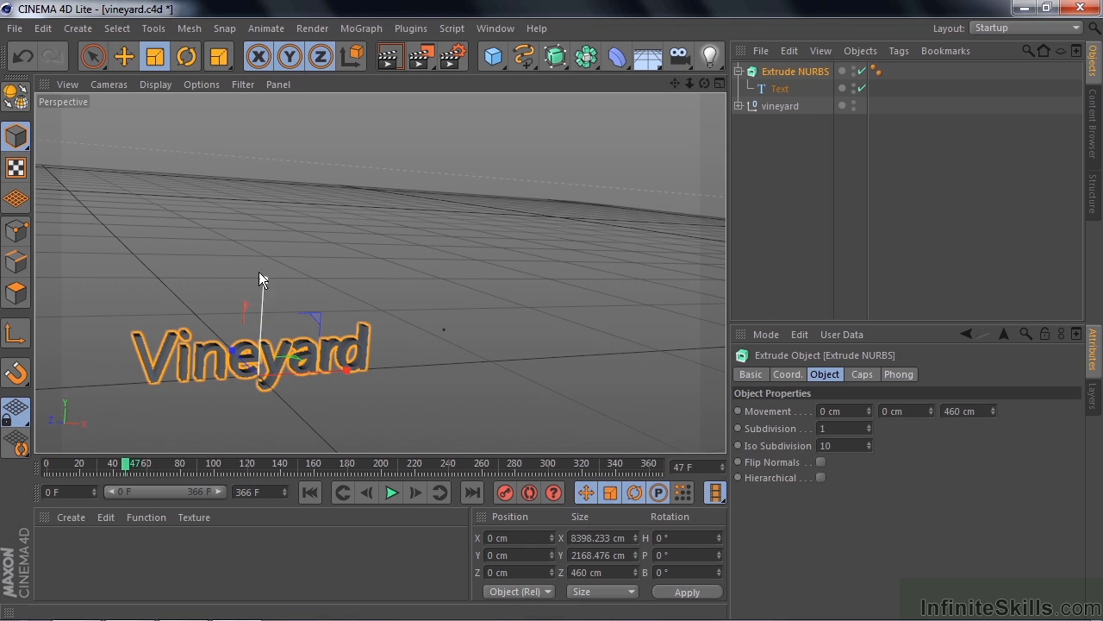
Rotate the Vineyard text so it stands upright (P -86.466°, B -68.434°).
left_click(190, 63)
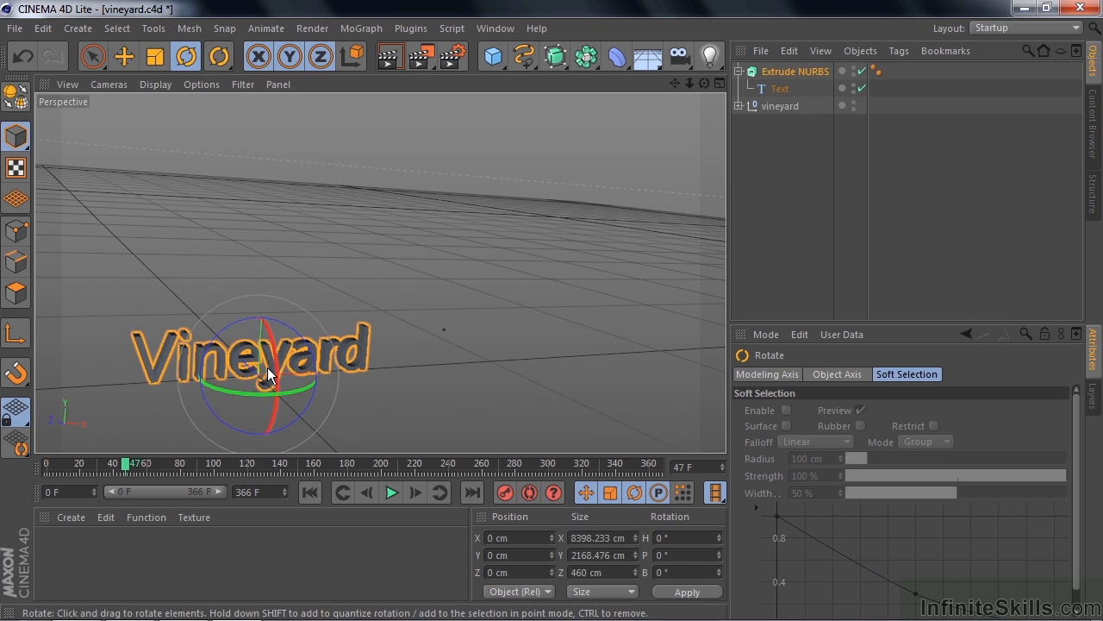
left_click_drag(275, 375, 255, 258)
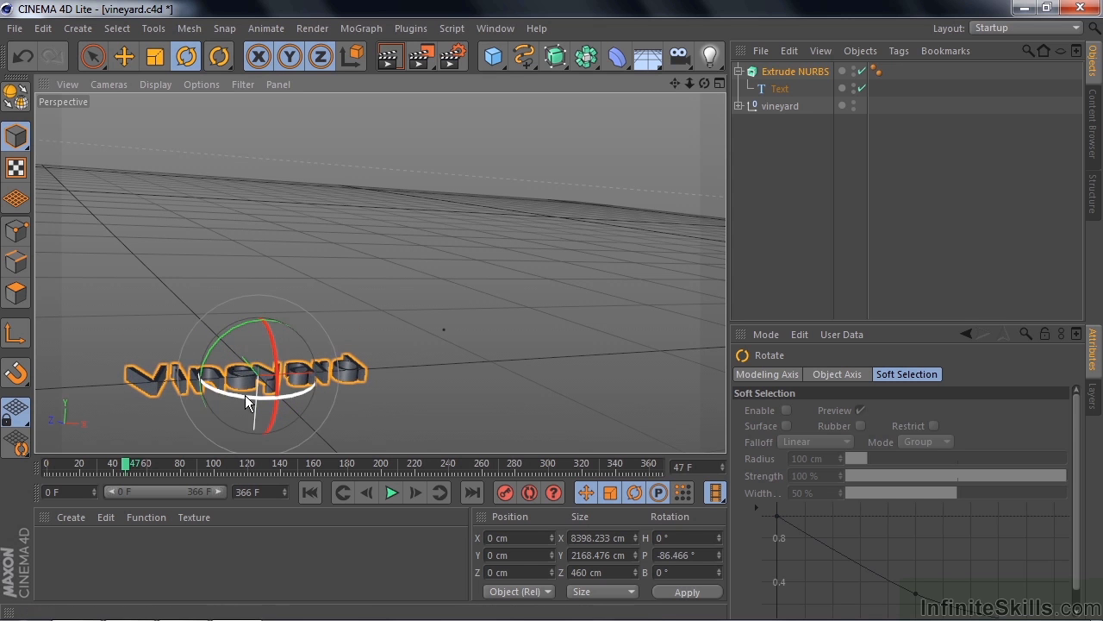
left_click_drag(245, 394, 324, 394)
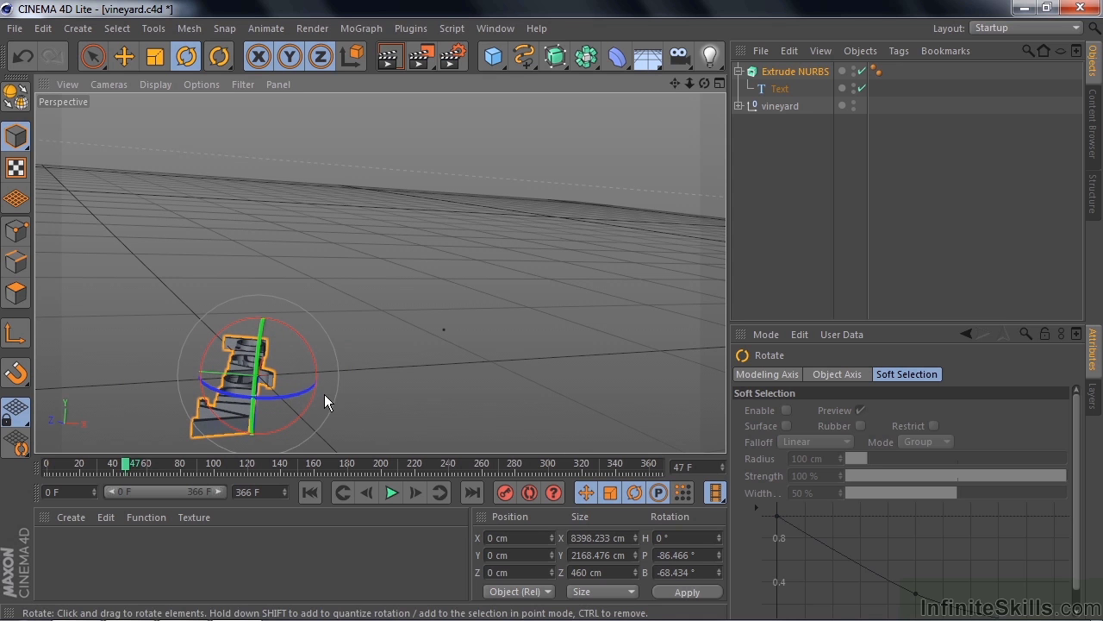
Move the text away from the origin and enlarge it to about twice its size.
left_click(123, 56)
mouse_move(252, 436)
left_mouse_down()
mouse_move(270, 300)
mouse_move(254, 428)
left_mouse_up()
left_click(156, 56)
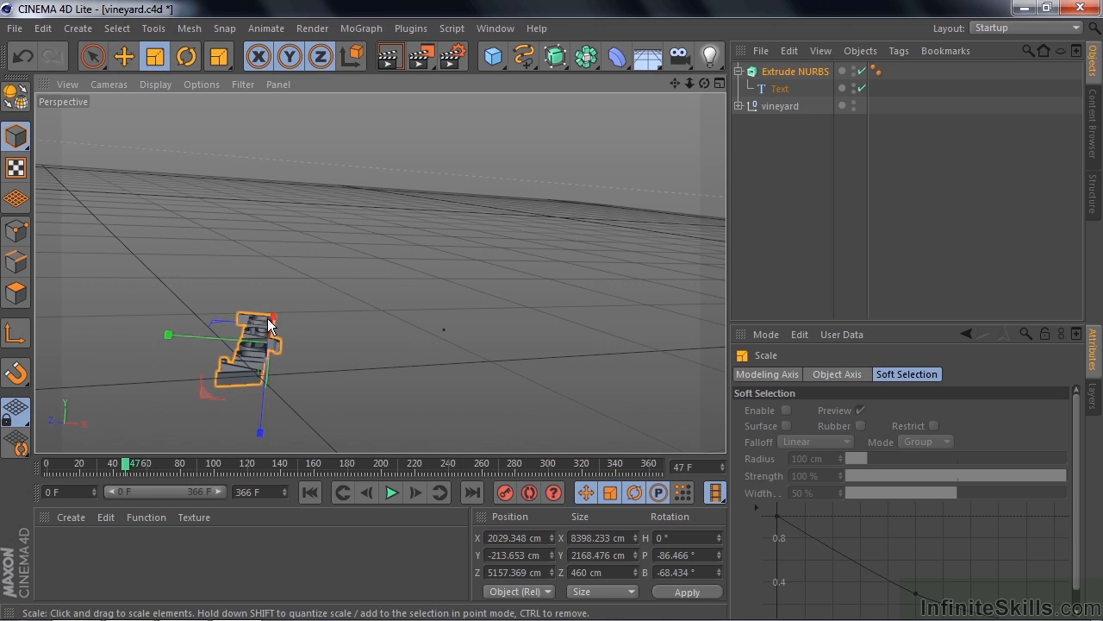
left_click_drag(275, 311, 295, 351)
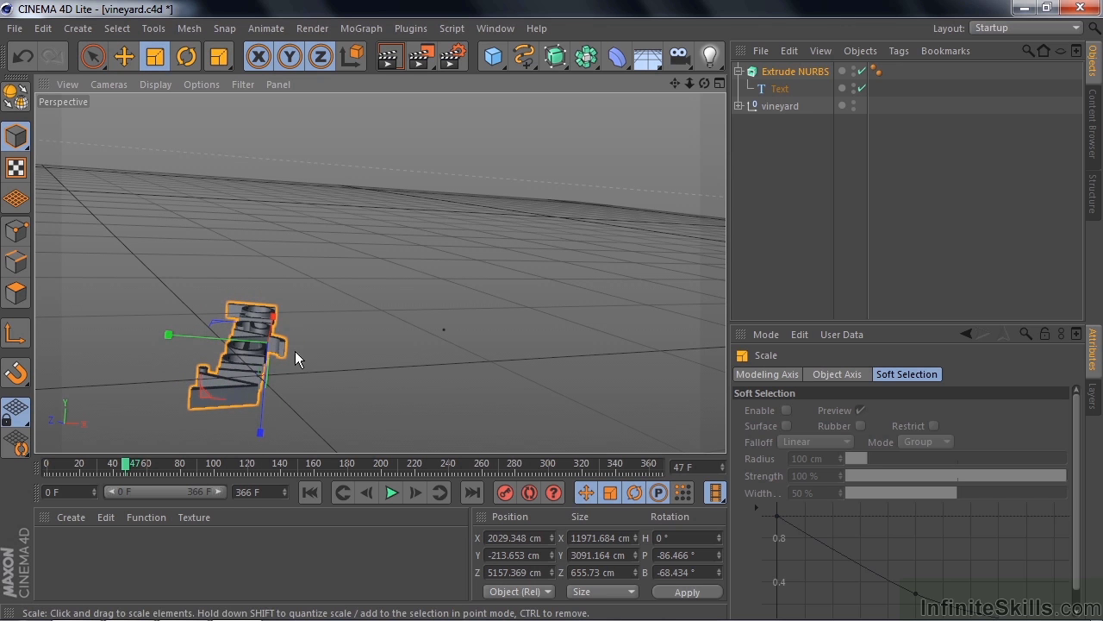
Save vineyard.c4d, add it to the composition as a layer, and hide the 3D Tracker Camera.
left_click(14, 28)
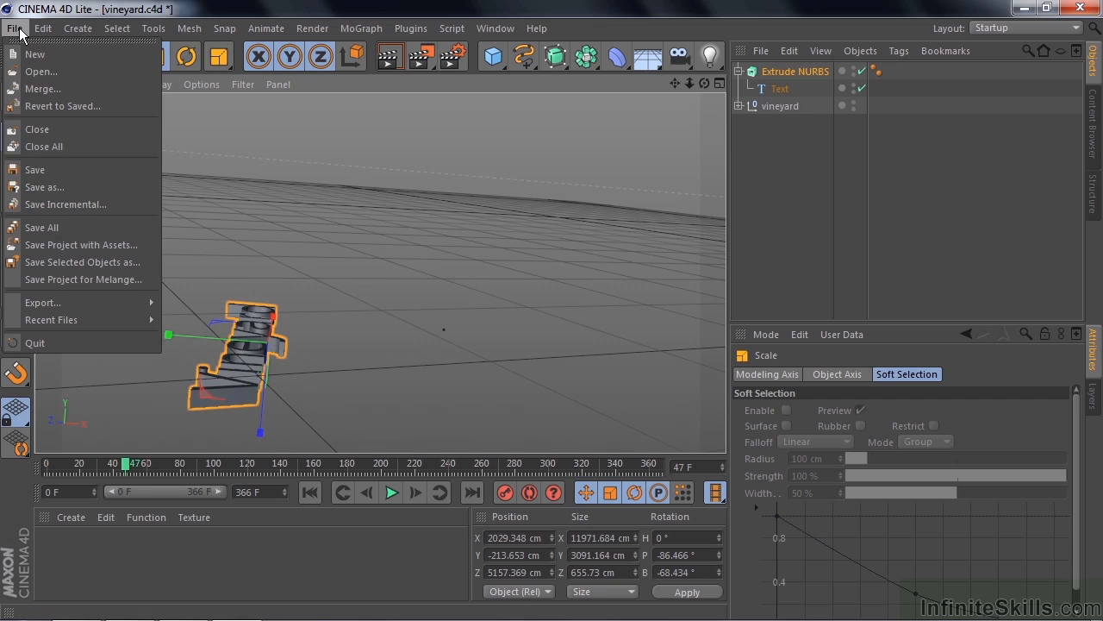
left_click(51, 173)
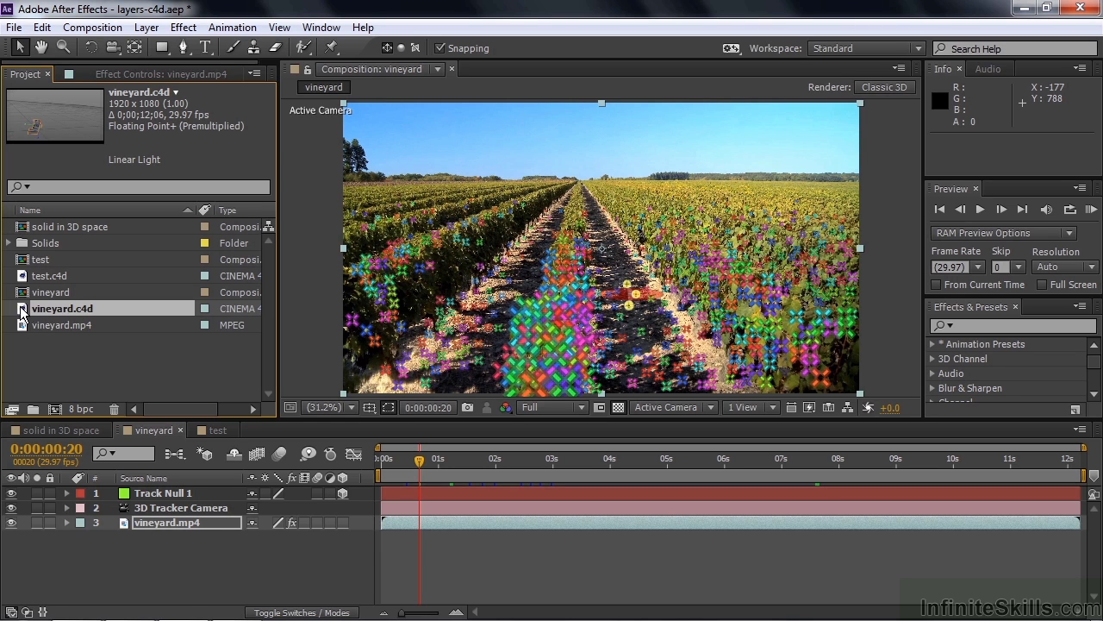
left_click_drag(30, 308, 60, 493)
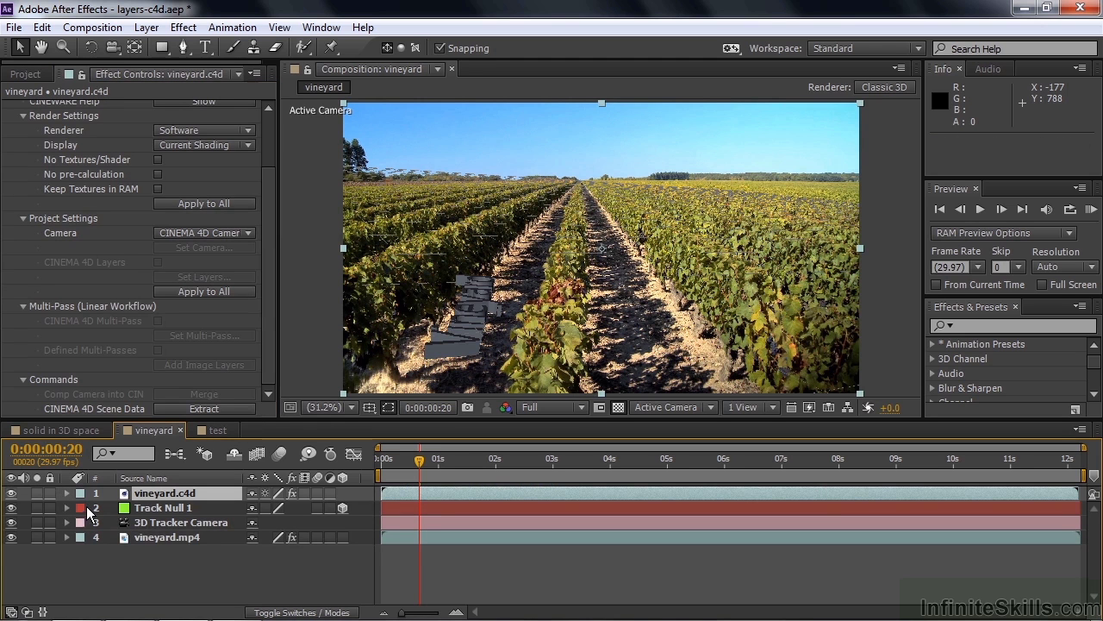
left_click(11, 522)
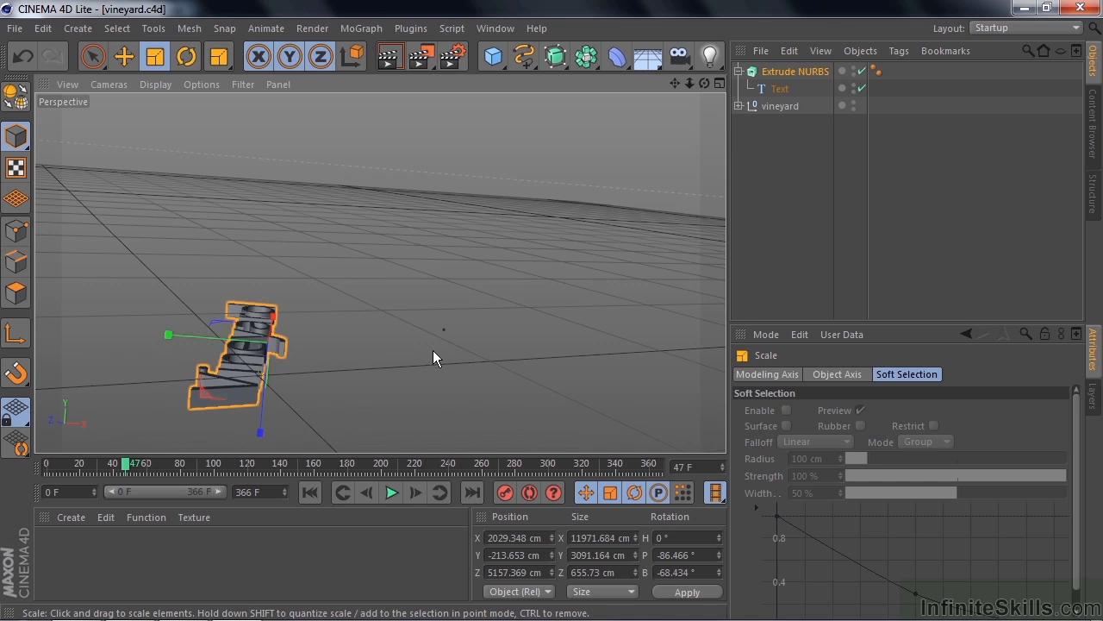
Rebank the text to -60.502° and move it to X 1858.876, Y -1590.324, Z 6178.452 cm.
left_click(186, 56)
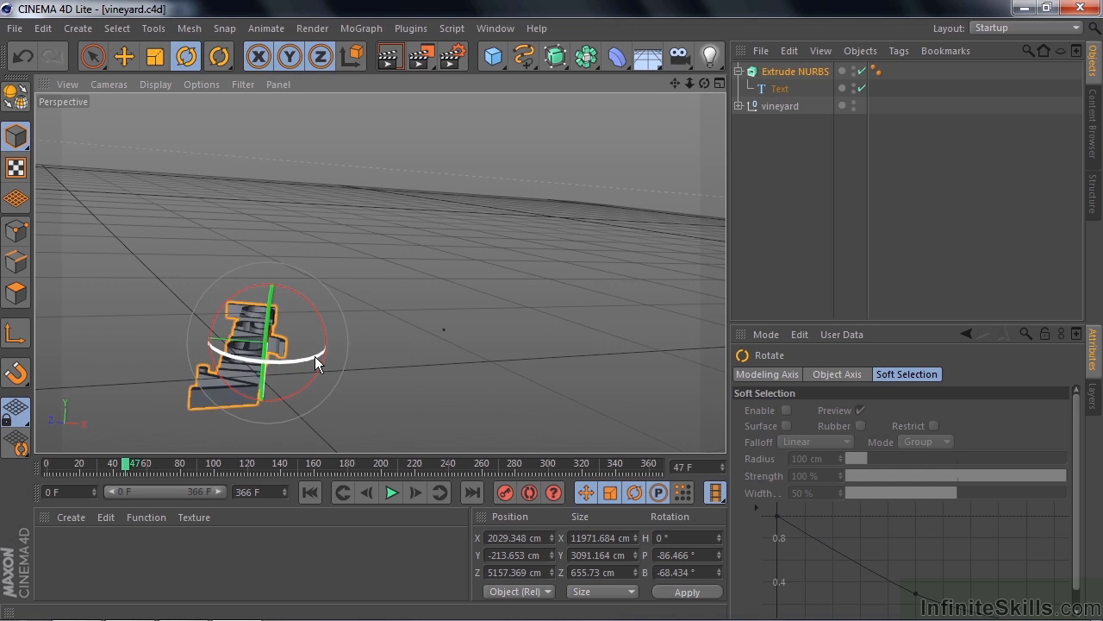
left_click_drag(314, 356, 286, 280)
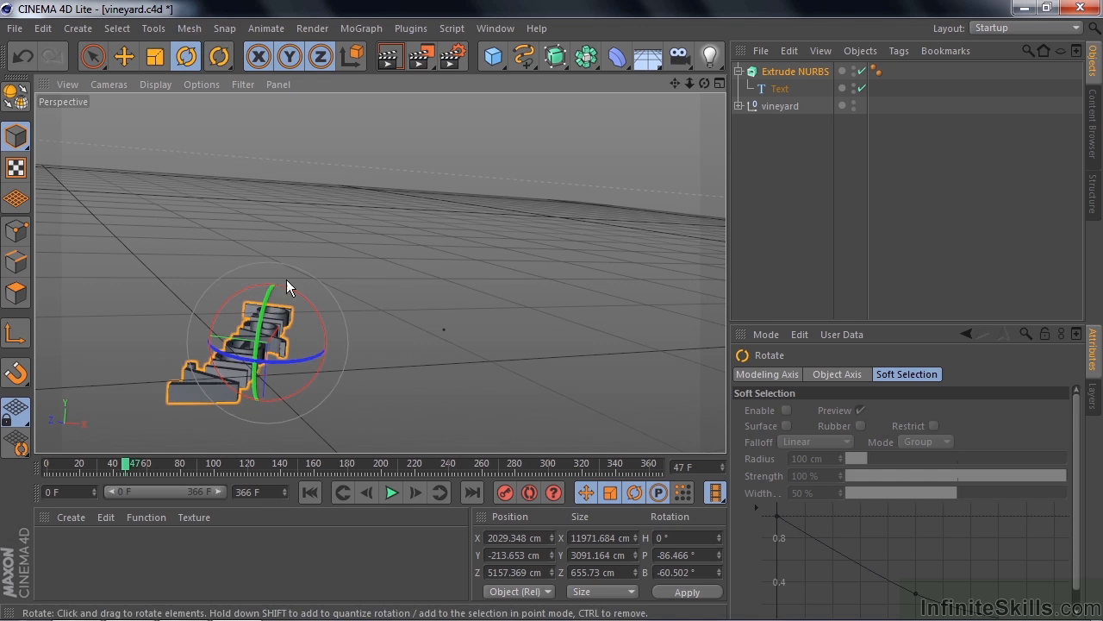
left_click(134, 54)
left_click_drag(285, 320, 271, 343)
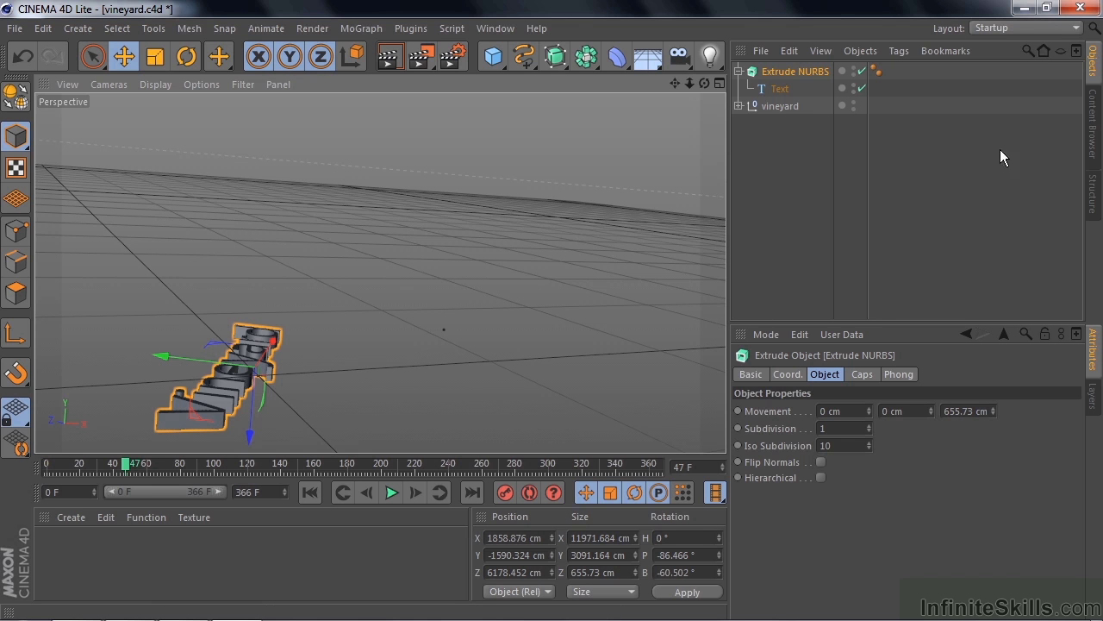
Load the Wood - Pinewood material from the Content Browser's Wood presets.
left_click(1094, 136)
left_click(1014, 51)
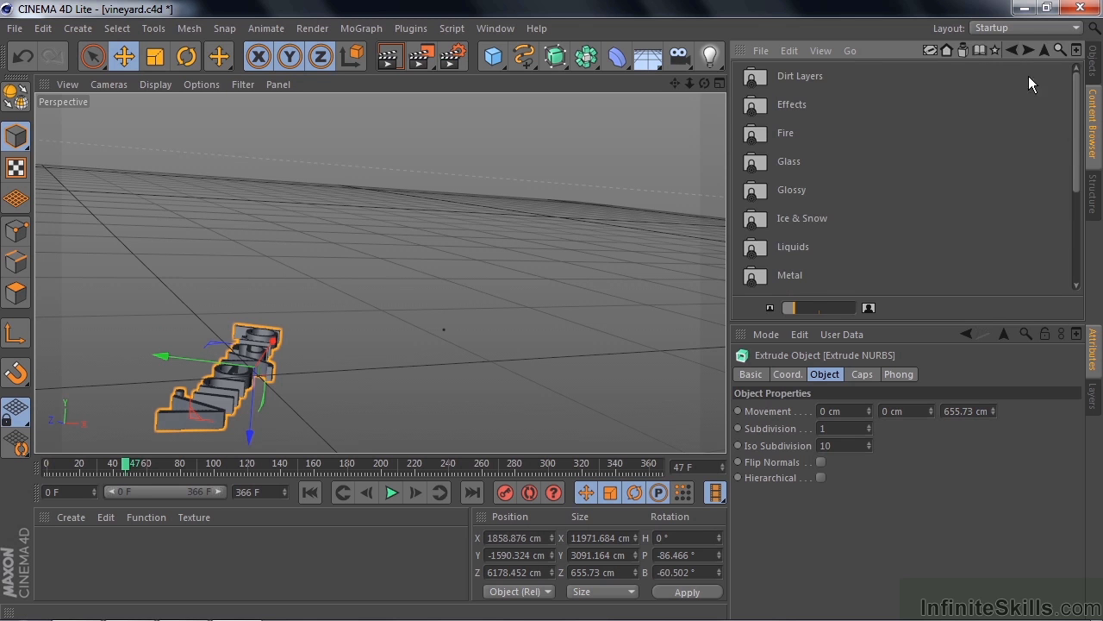
scroll(1078, 215, "down", 3)
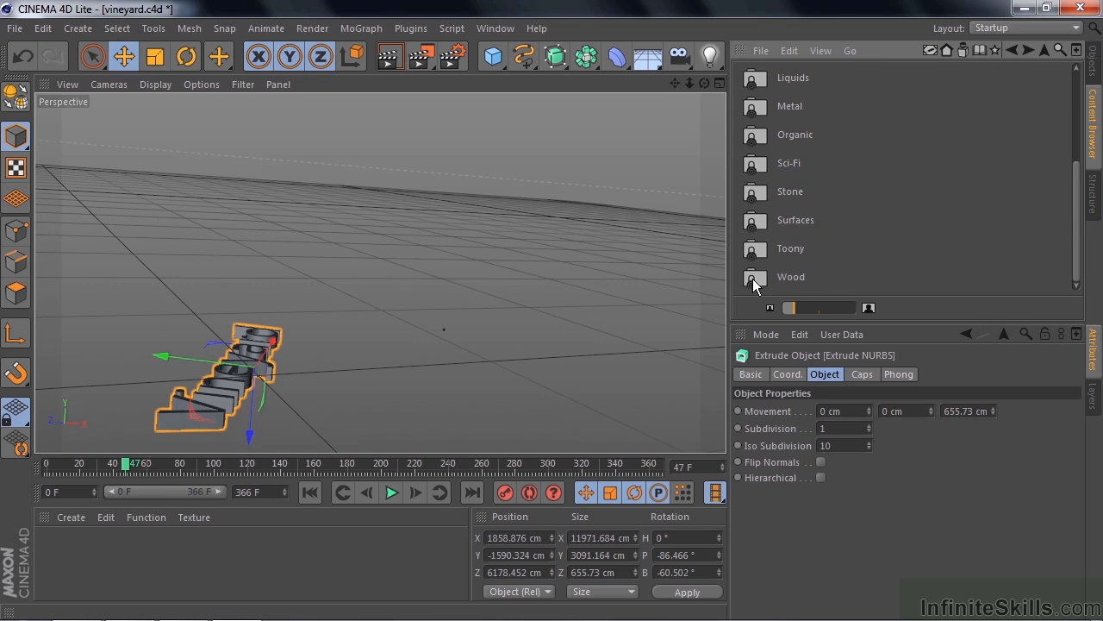
double_click(752, 279)
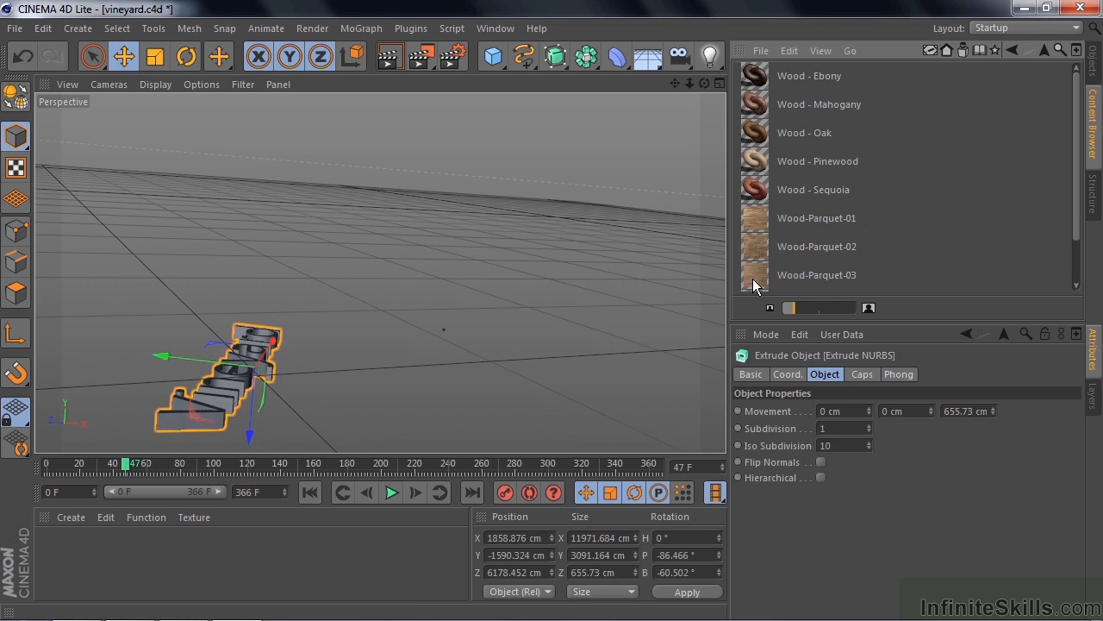
double_click(765, 159)
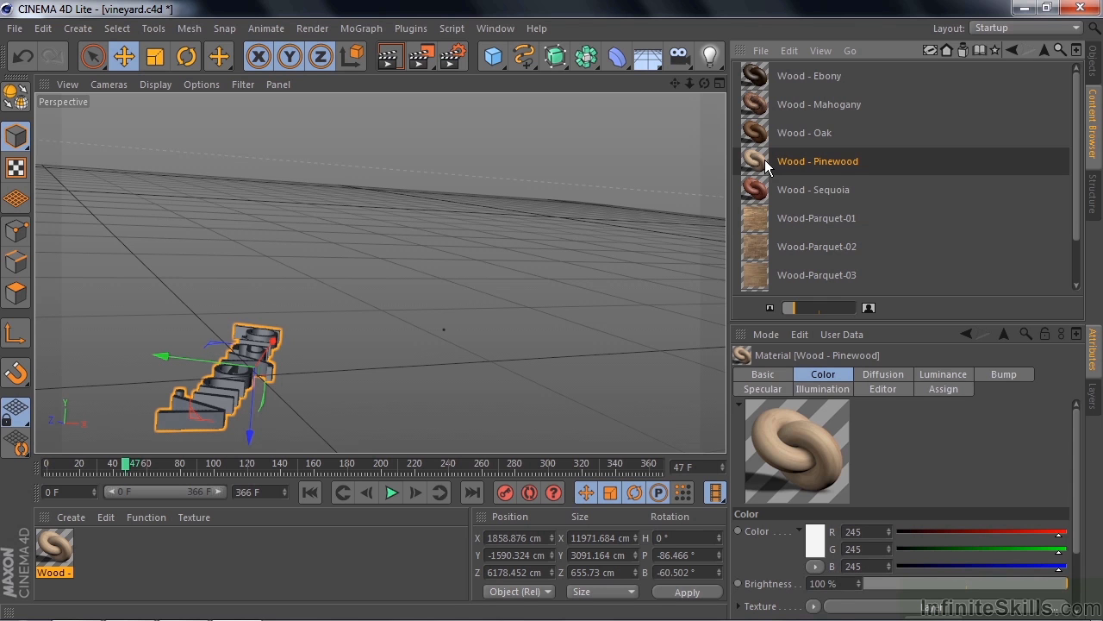
Apply Wood - Pinewood to the Extrude NURBS and add a Light object.
left_click(1092, 65)
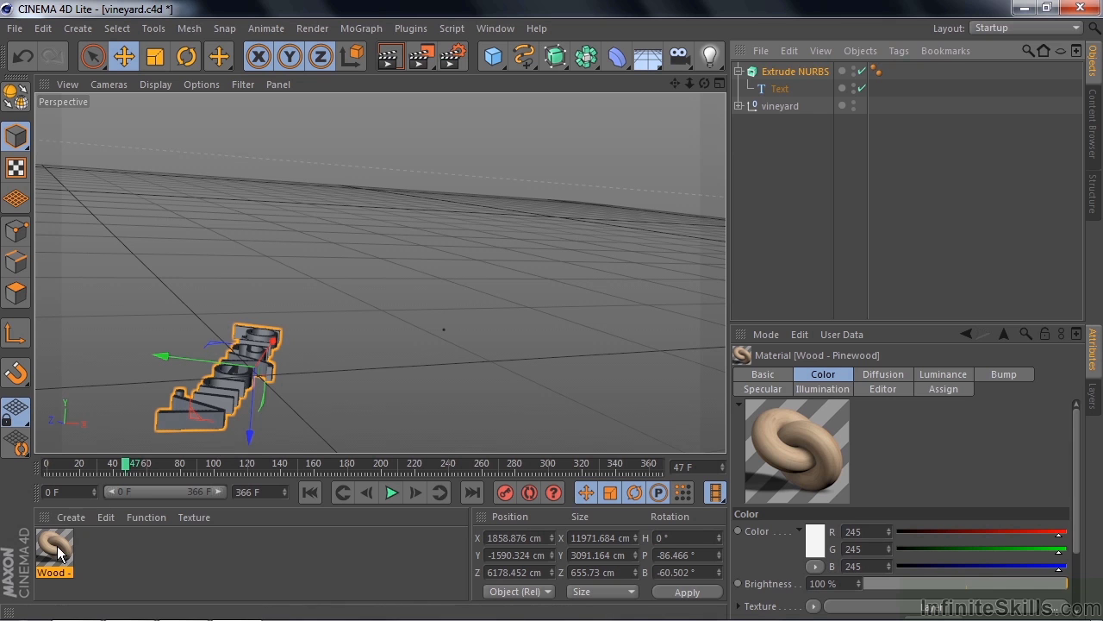
left_click_drag(65, 550, 799, 72)
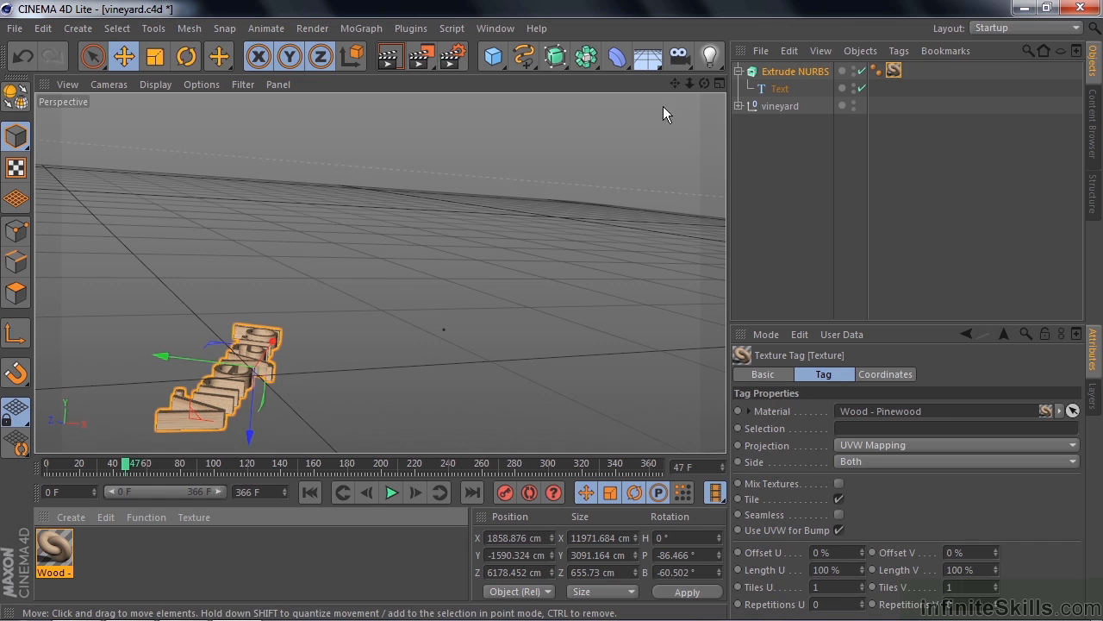
left_click_drag(721, 65, 747, 81)
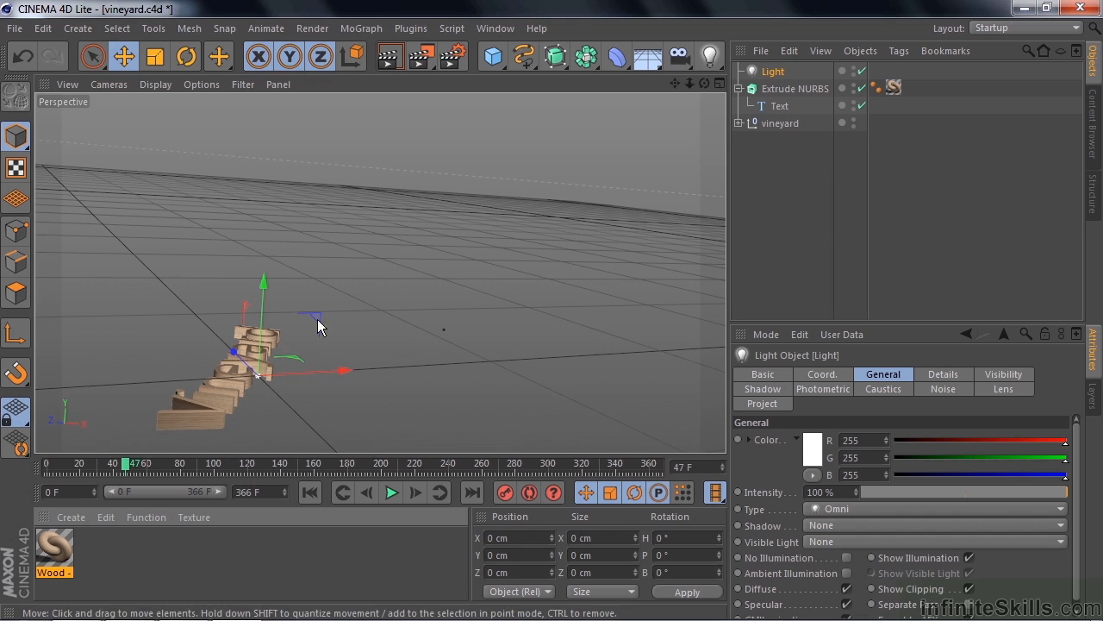
Position the light at X 7139.686, Y 1142.714, Z 3518.721 cm and save vineyard.c4d.
left_click_drag(343, 370, 461, 362)
left_click_drag(388, 275, 395, 246)
left_click_drag(346, 318, 335, 272)
left_click_drag(417, 316, 464, 339)
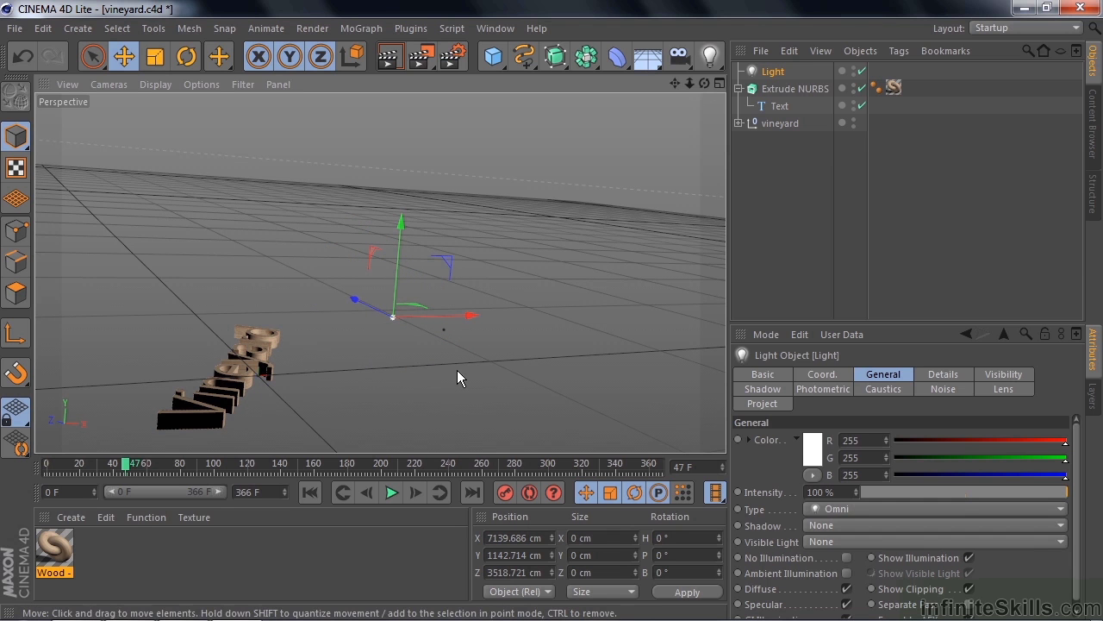
left_click(15, 28)
left_click(48, 170)
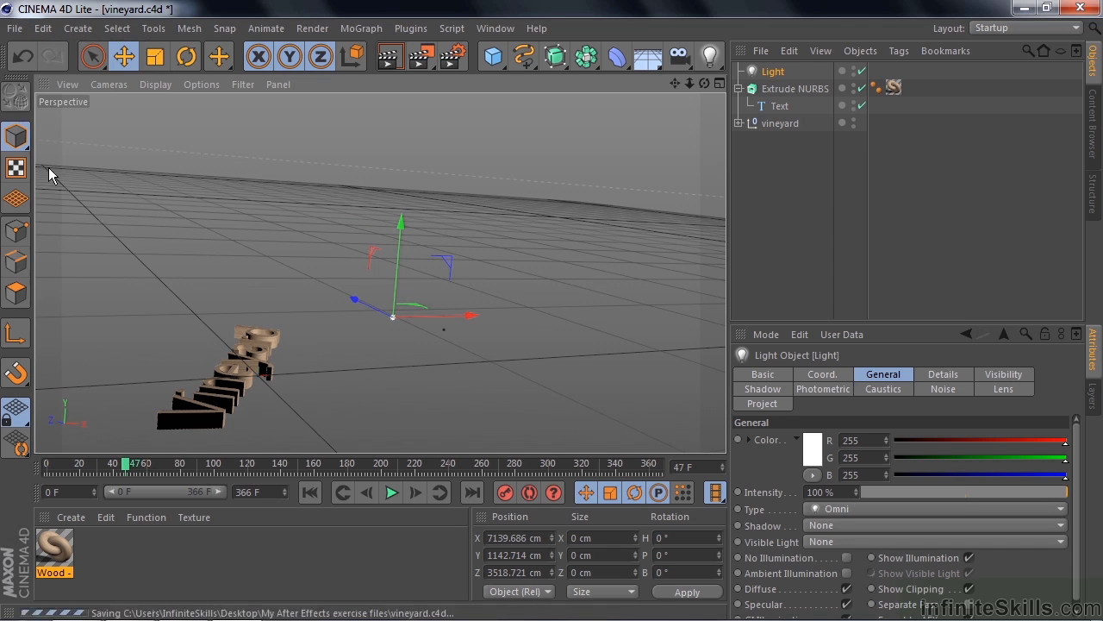
Back in After Effects, scrub to 0:00:02:14, 0:00:04:07, 0:00:06:09 and 0:00:07:22.
key("alt+Tab")
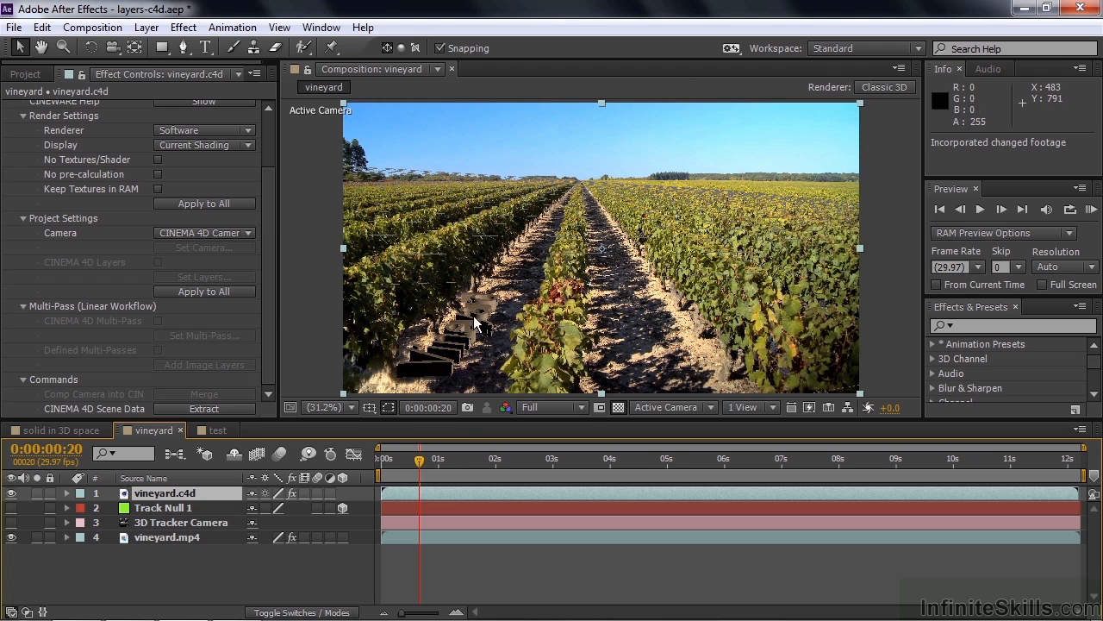
left_click(421, 460)
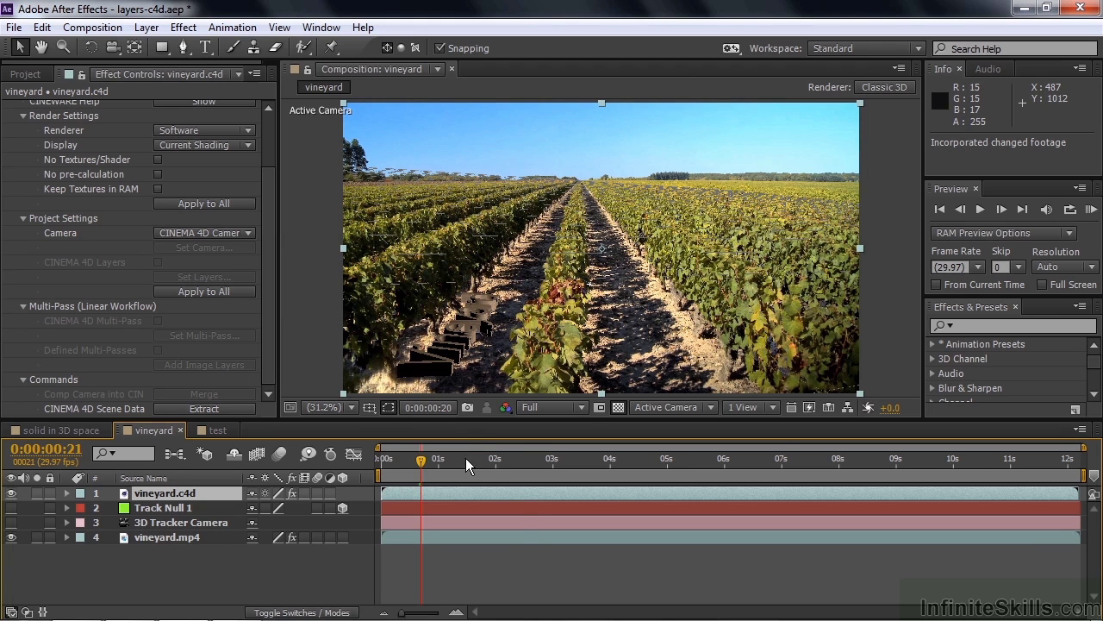
left_click(521, 460)
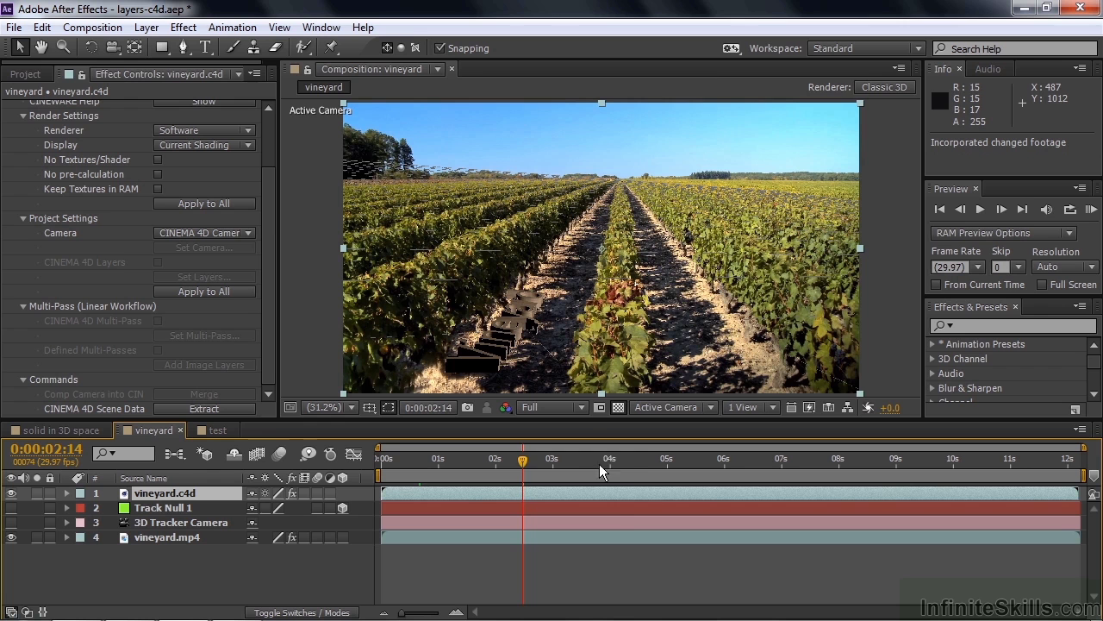
left_click(624, 461)
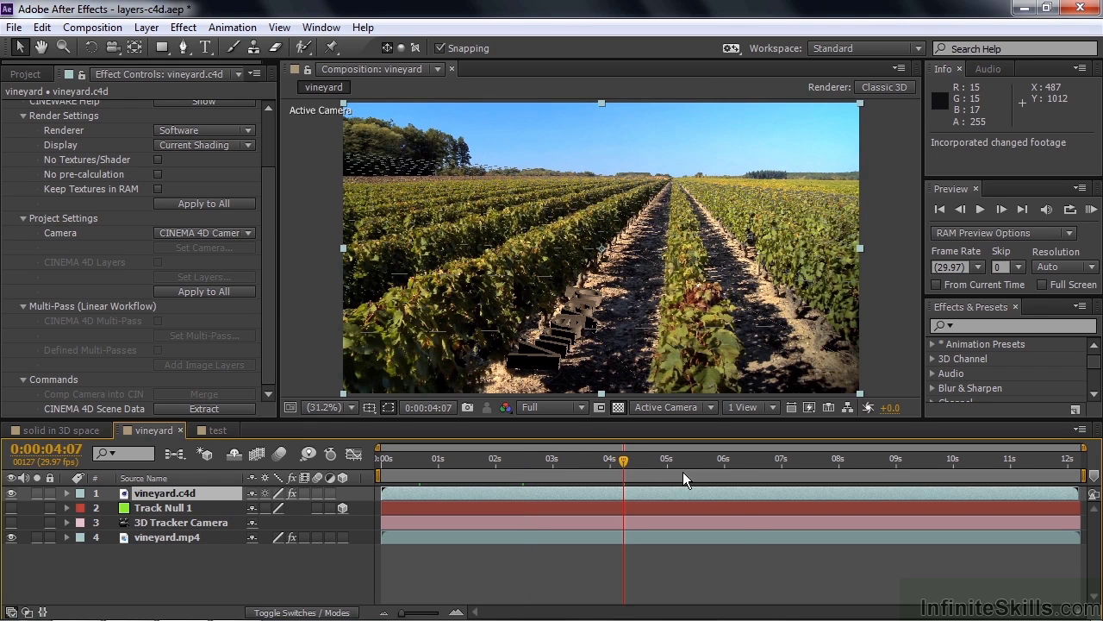
left_click(741, 463)
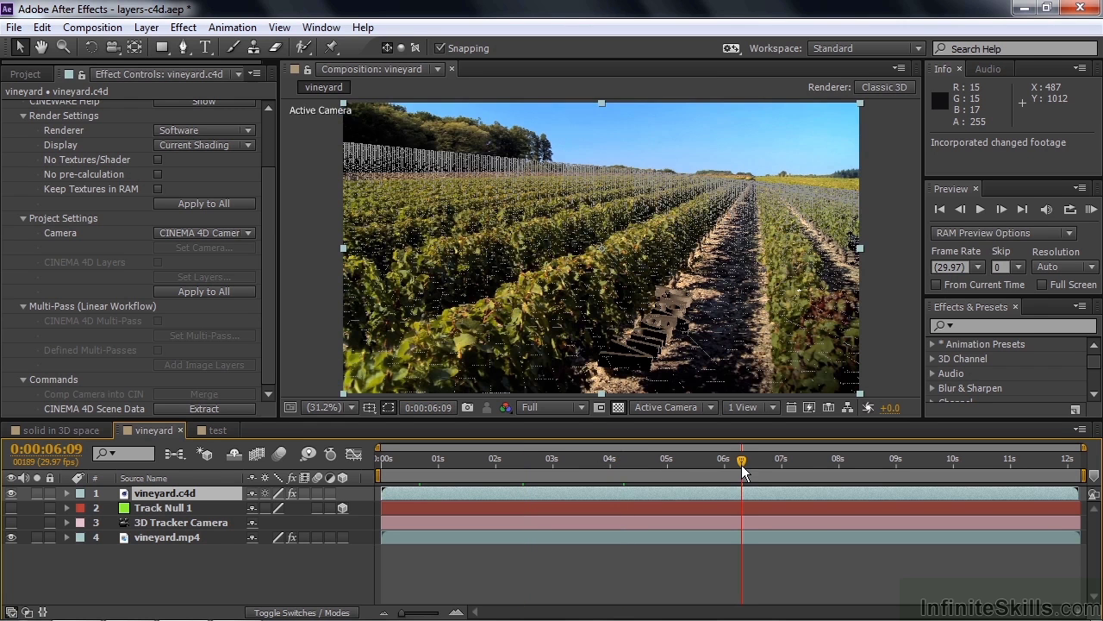
left_click(824, 460)
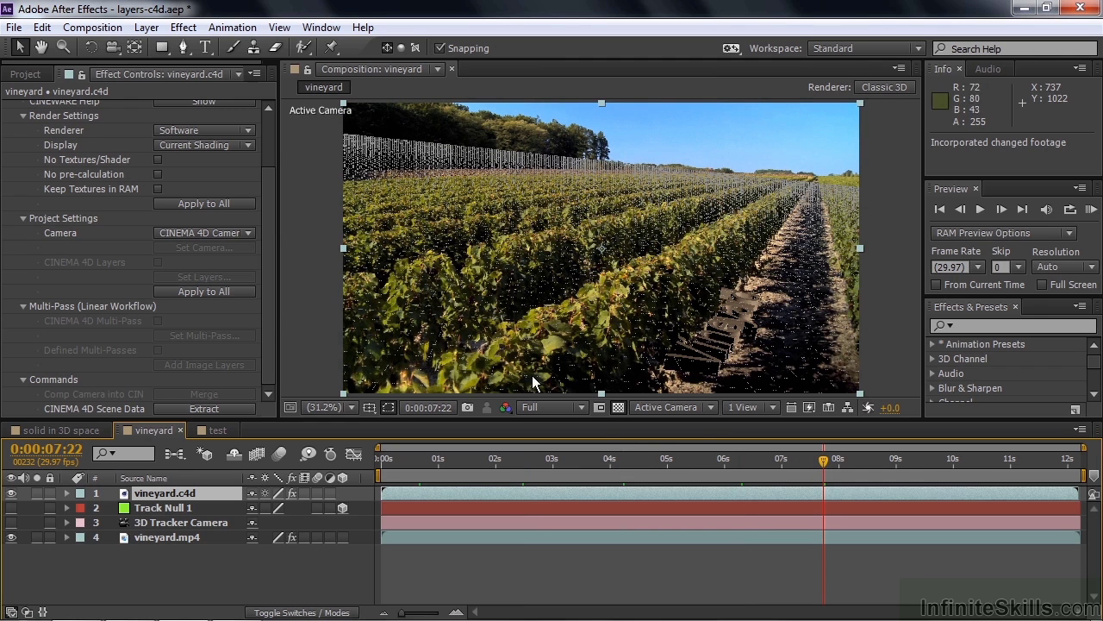
Set the Cineware Renderer for the vineyard.c4d layer to Standard (Final).
left_click(249, 130)
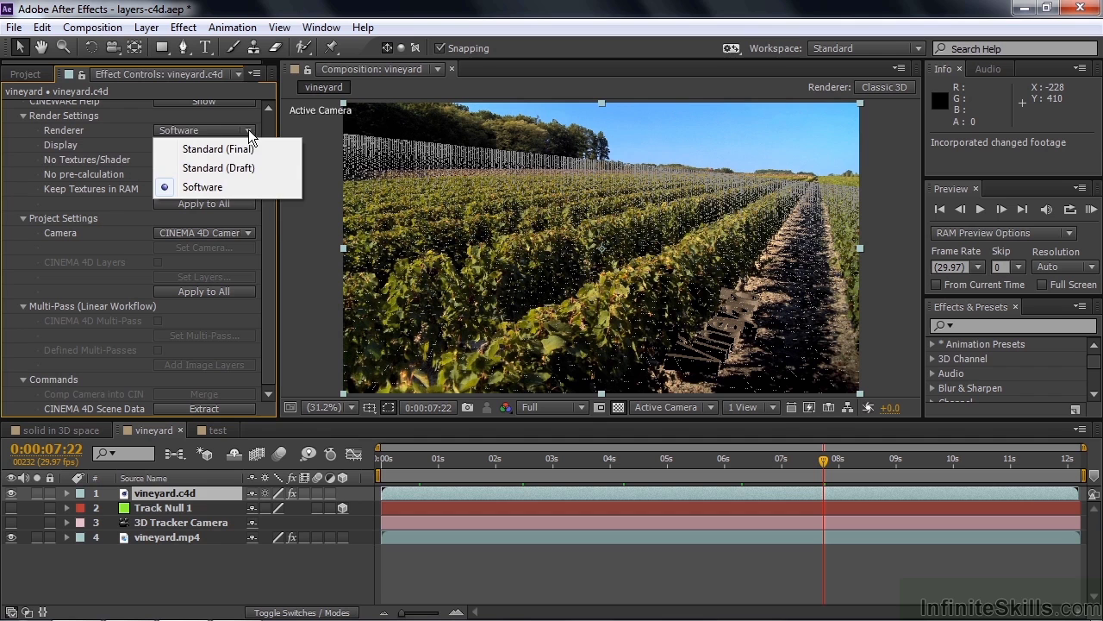
left_click(220, 149)
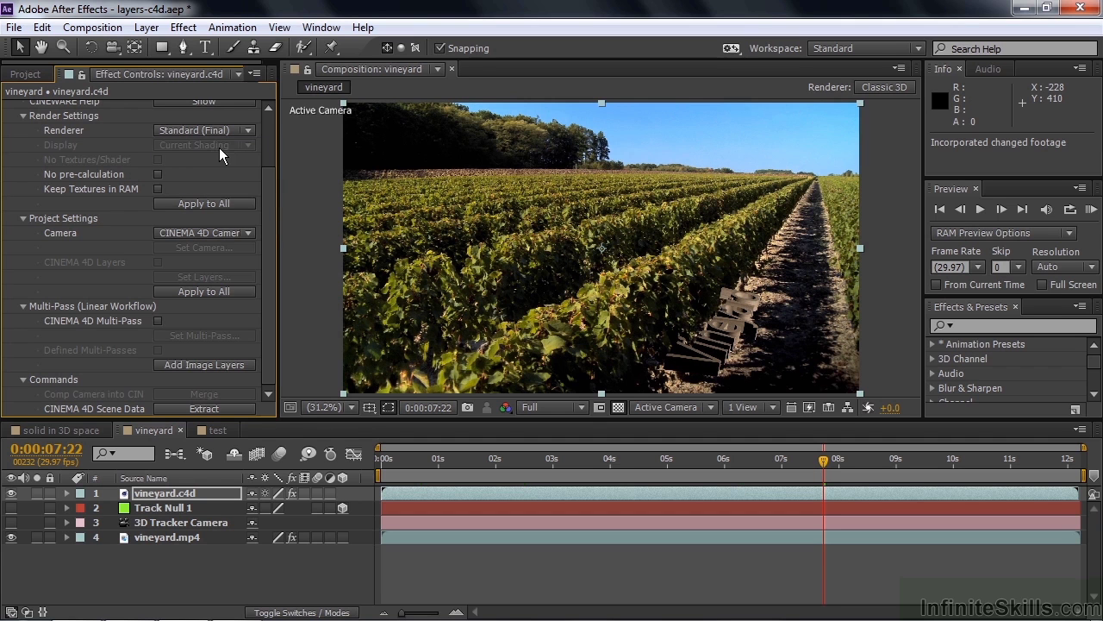